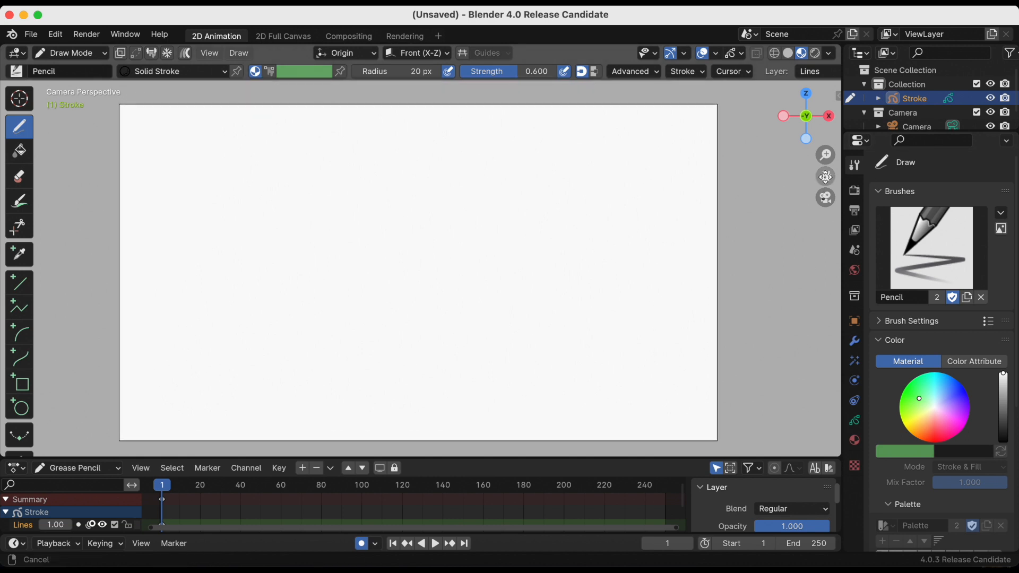
Switch the blank Grease Pencil canvas from Draw Mode to Object Mode
drag(825, 154, 825, 148)
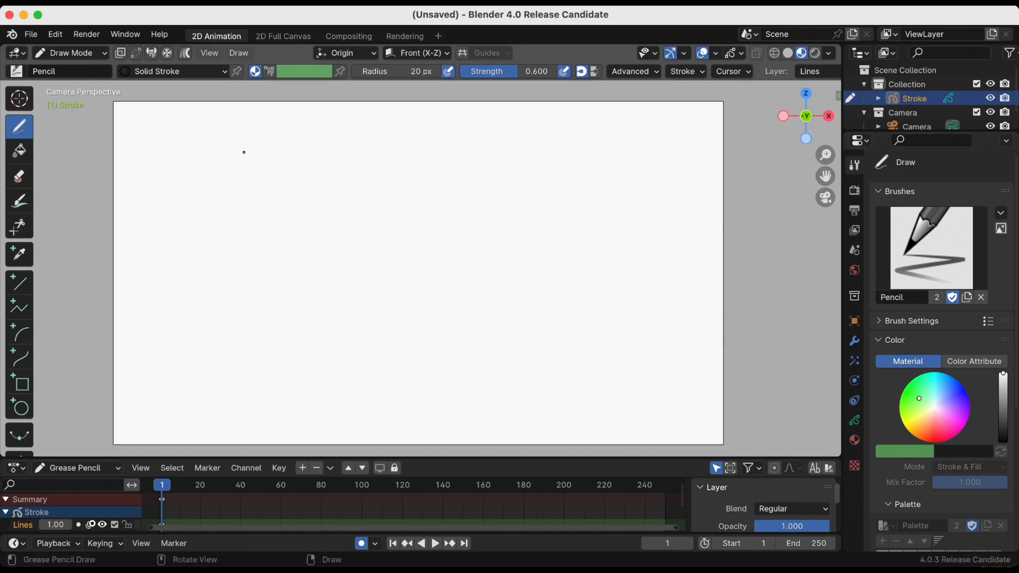
click(56, 54)
click(56, 68)
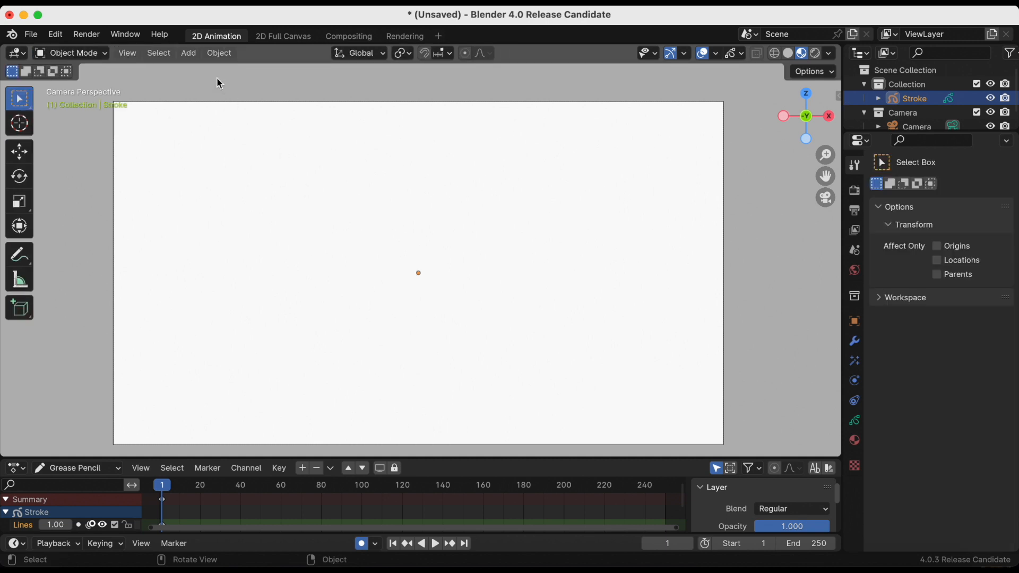
Add a Grease Pencil monkey to the scene and scale it up uniformly by about 1.3
click(189, 53)
key(Escape)
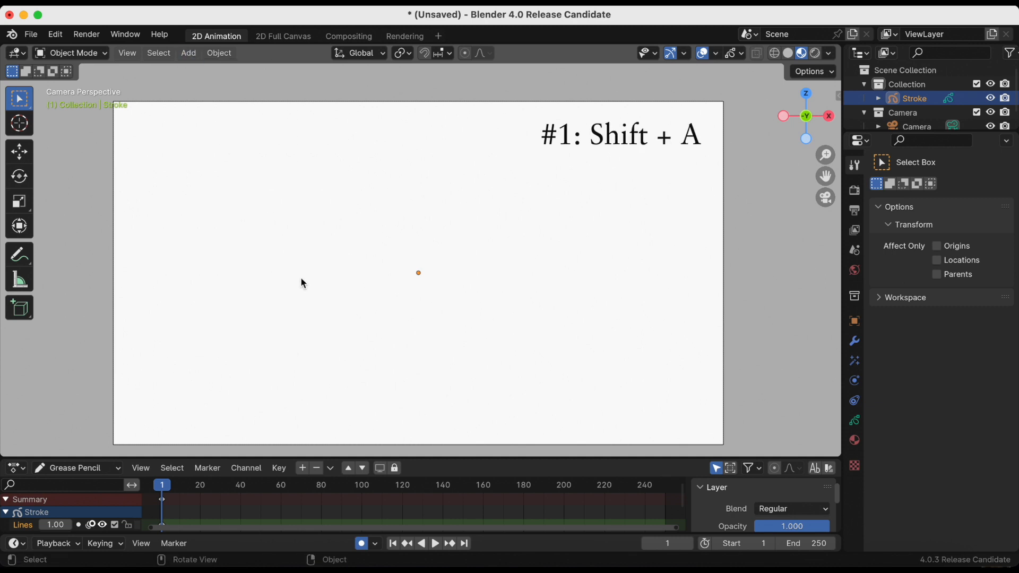
key(shift+a)
mouse_move(301, 279)
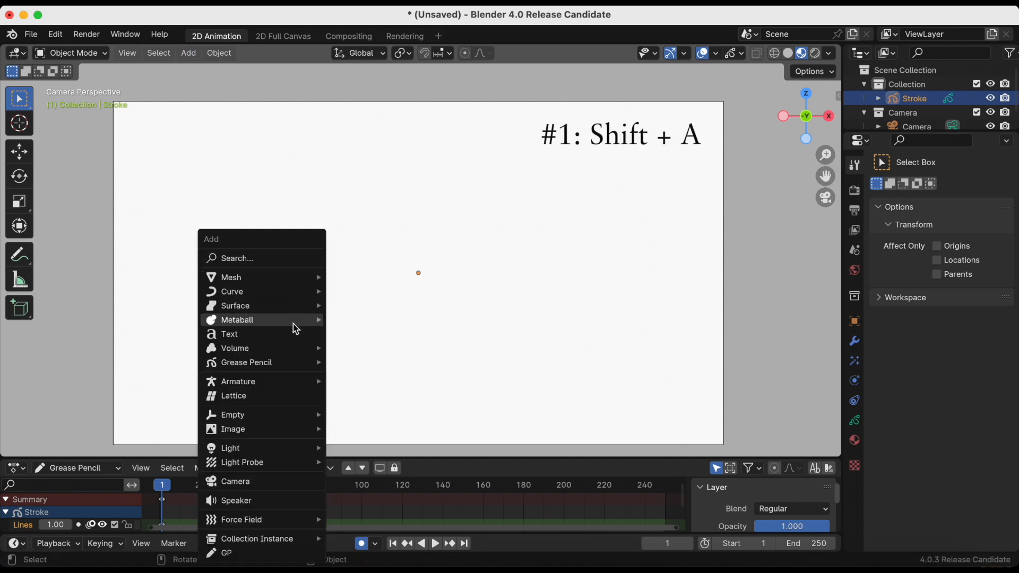
mouse_move(295, 363)
click(383, 395)
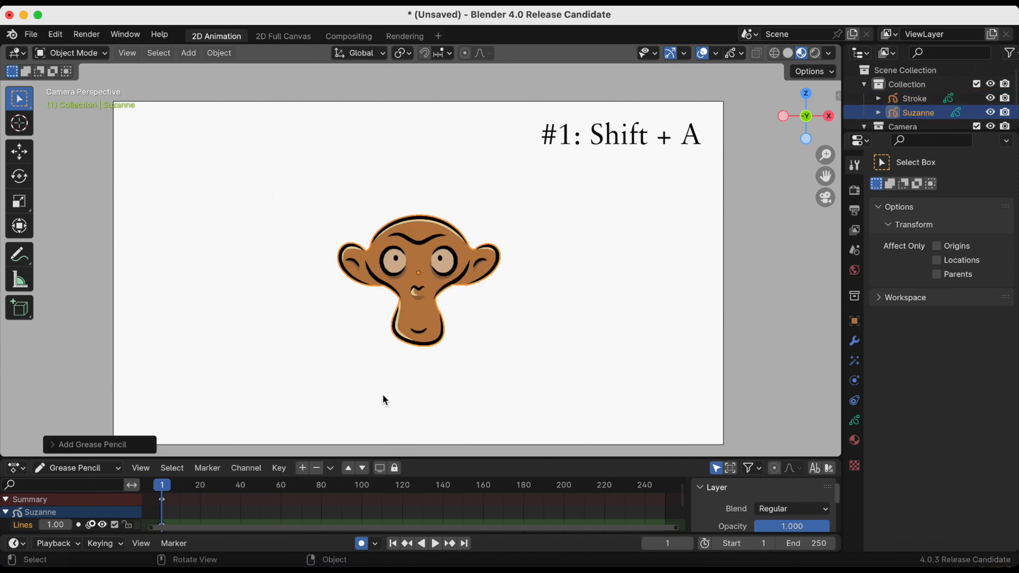
key(s)
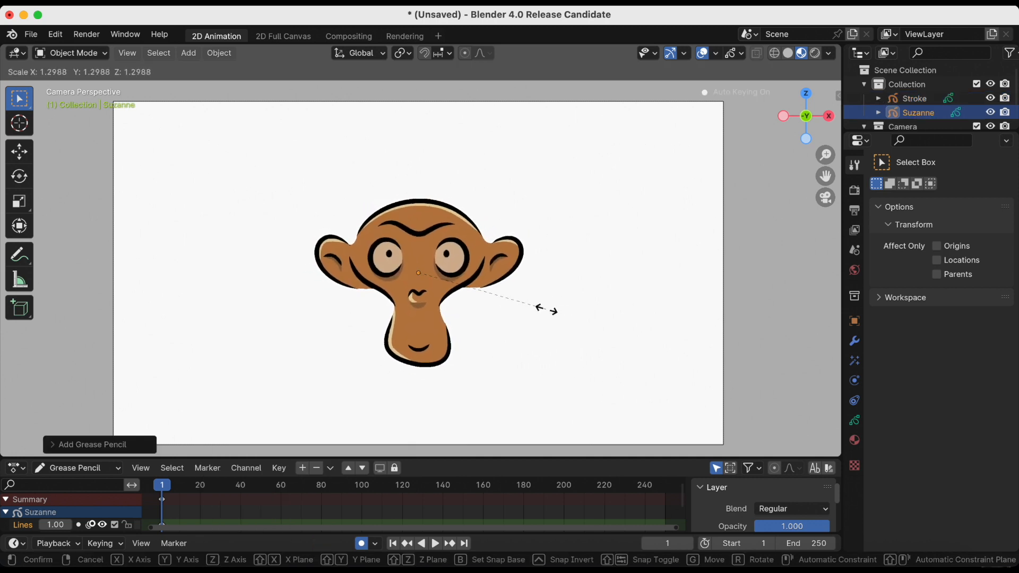
click(547, 311)
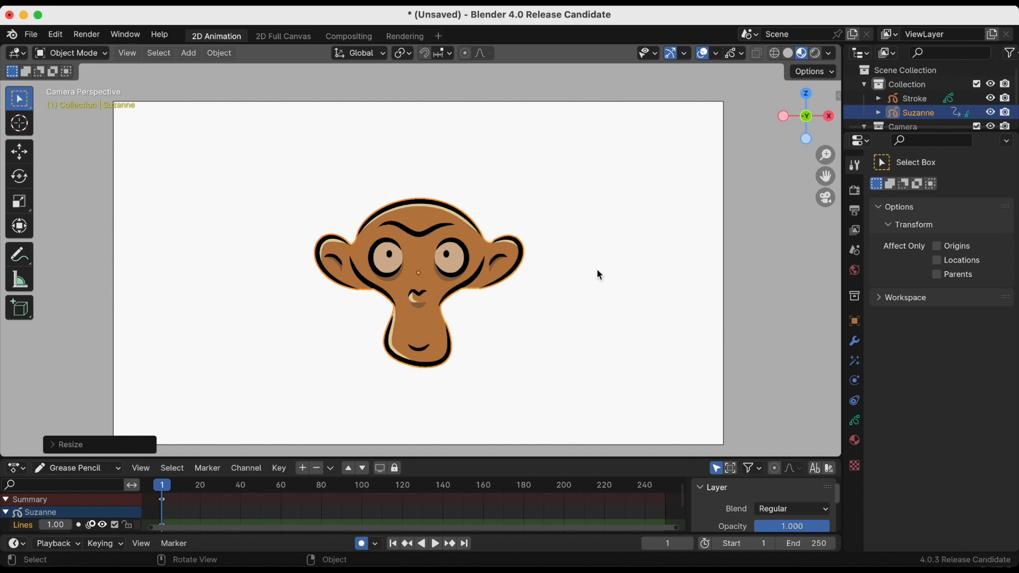
Duplicate the monkey twice, placing one copy beside it on the left and another on the right to form a row
click(453, 255)
key(shift+d)
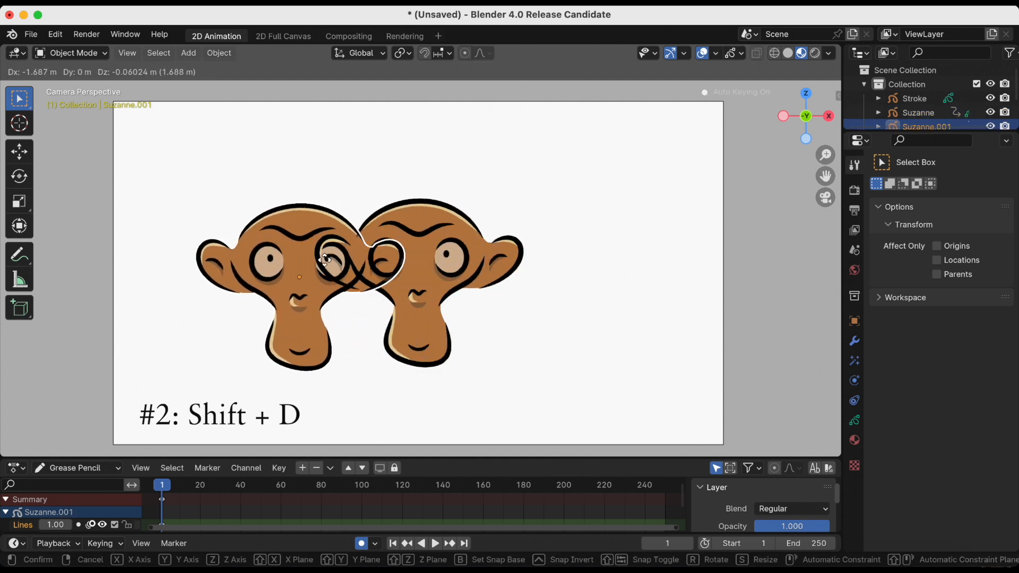
click(240, 259)
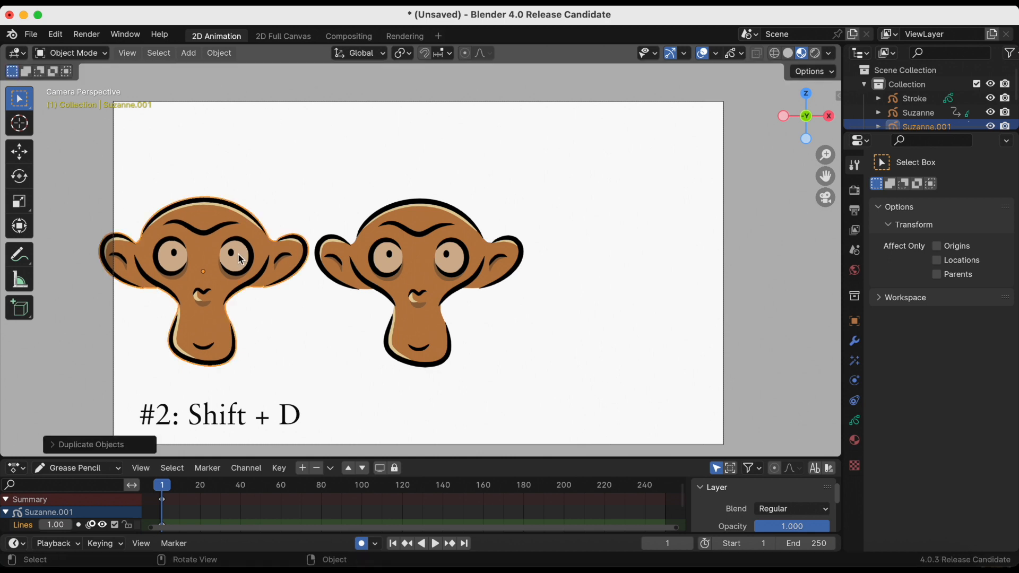
click(438, 268)
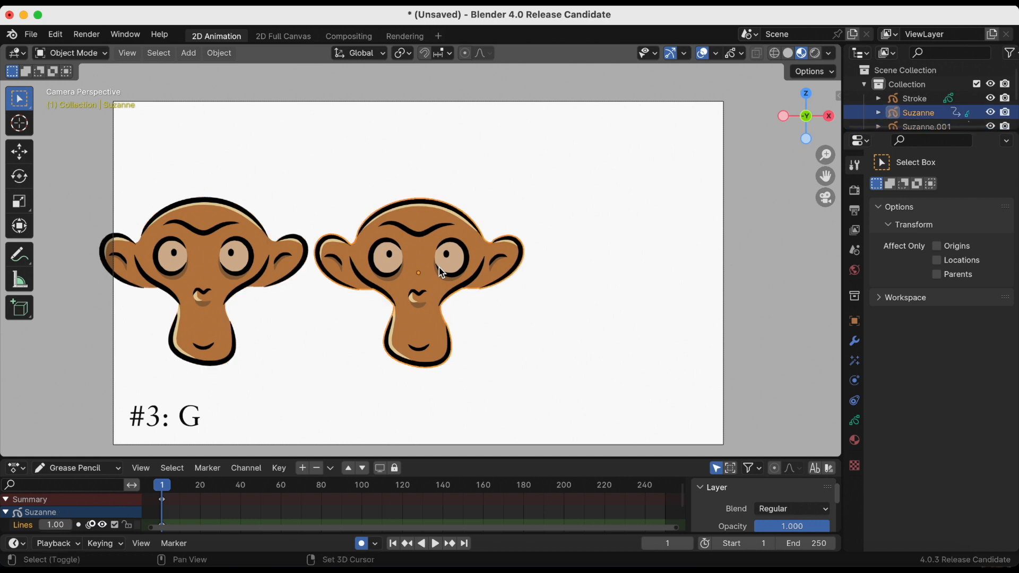
key(shift+d)
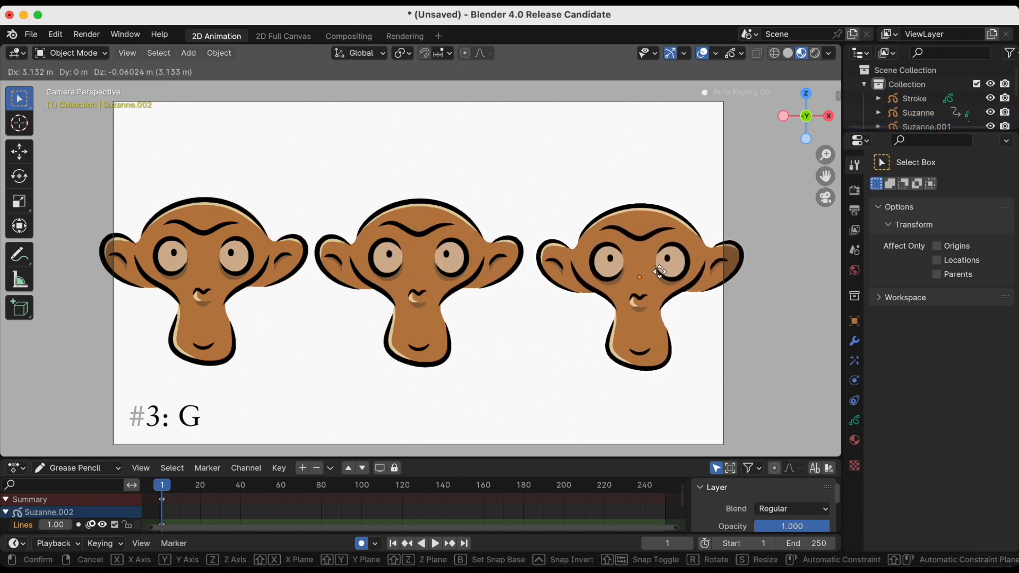
click(661, 274)
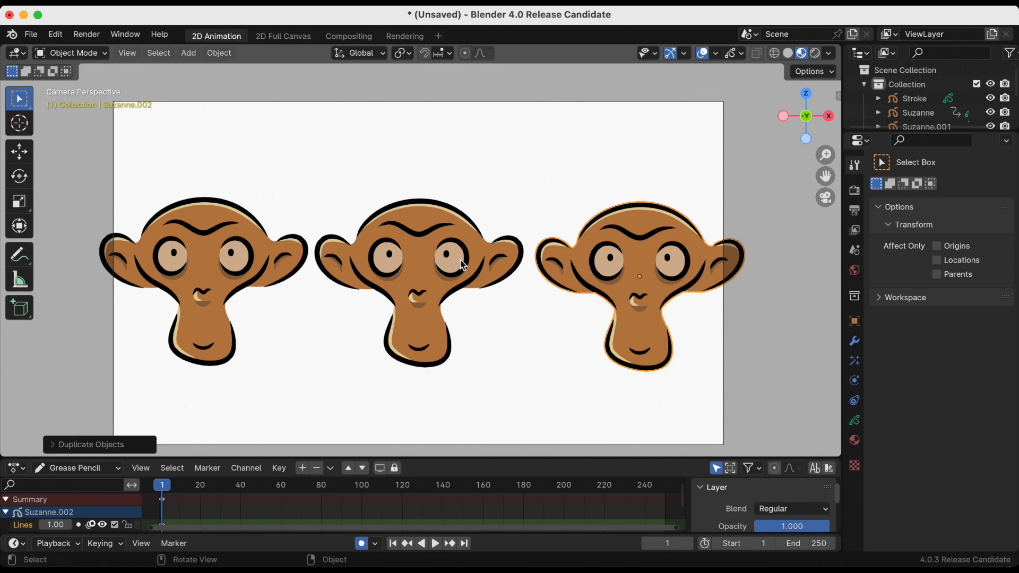
Move the left monkey slightly toward the middle one, constrained to the global X axis
click(224, 262)
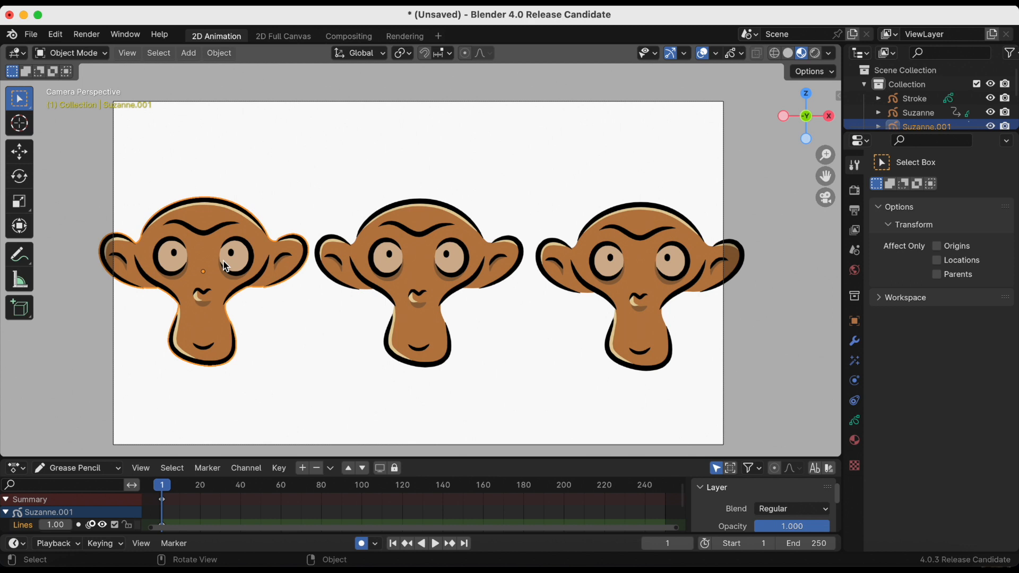
key(g)
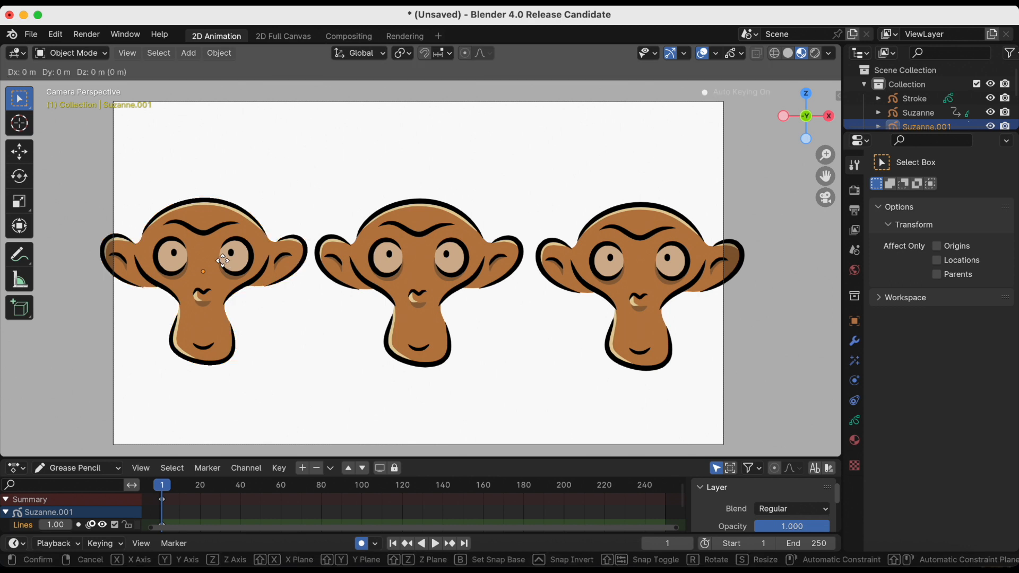
key(x)
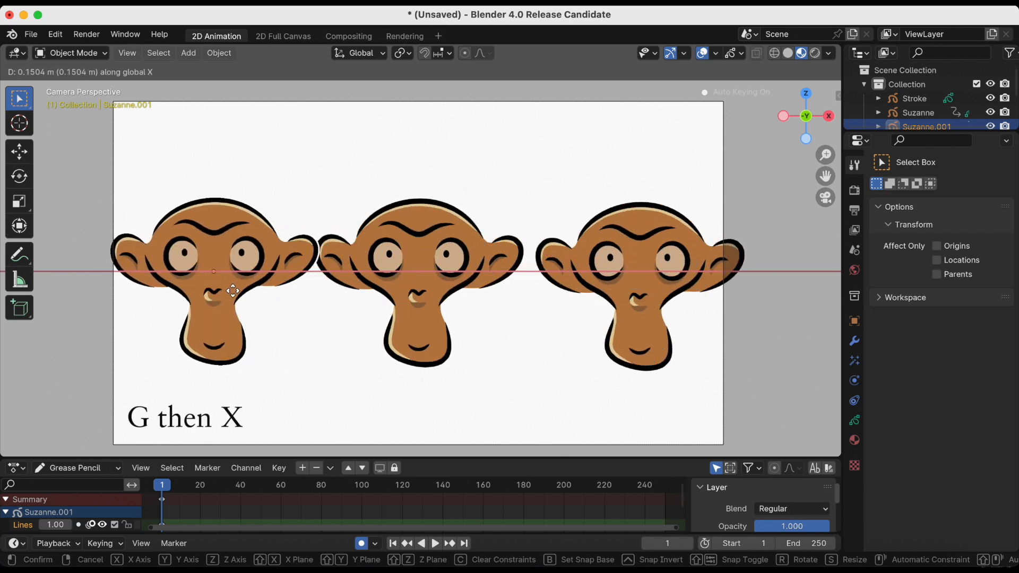
click(226, 290)
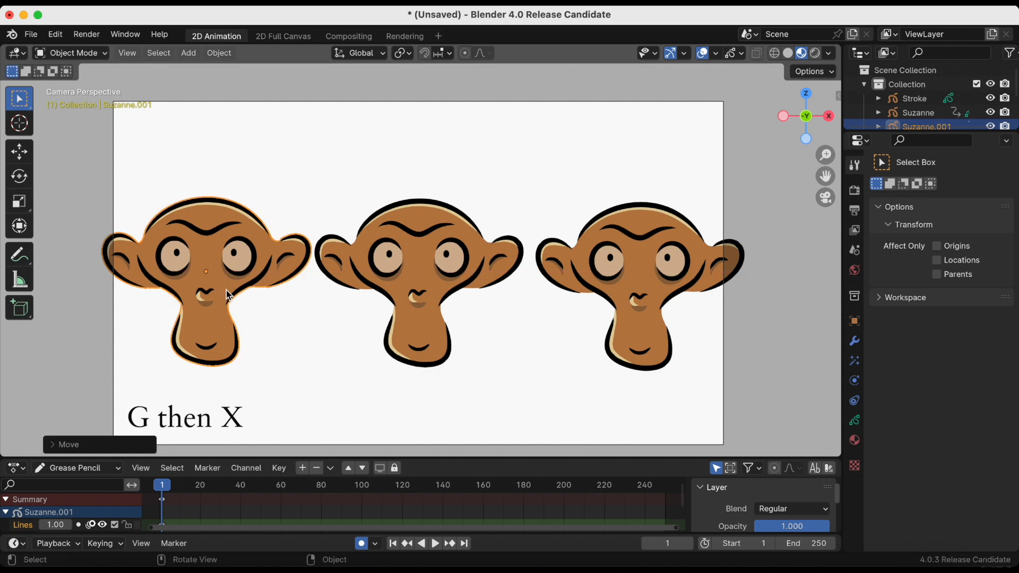
Move the middle monkey away from the camera along the global Y axis, so it looks smaller than its neighbours
click(411, 271)
key(g)
key(y)
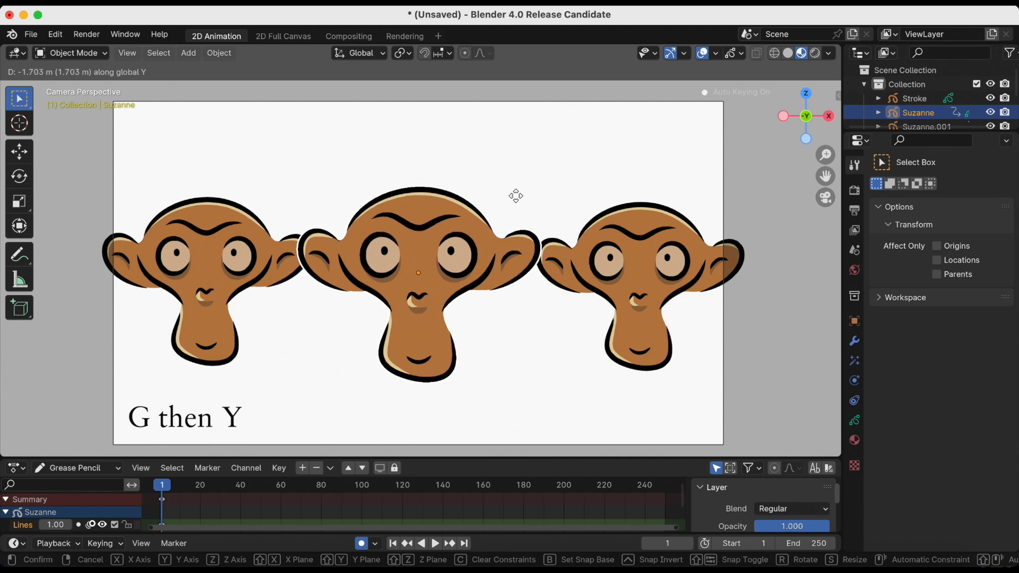
click(444, 296)
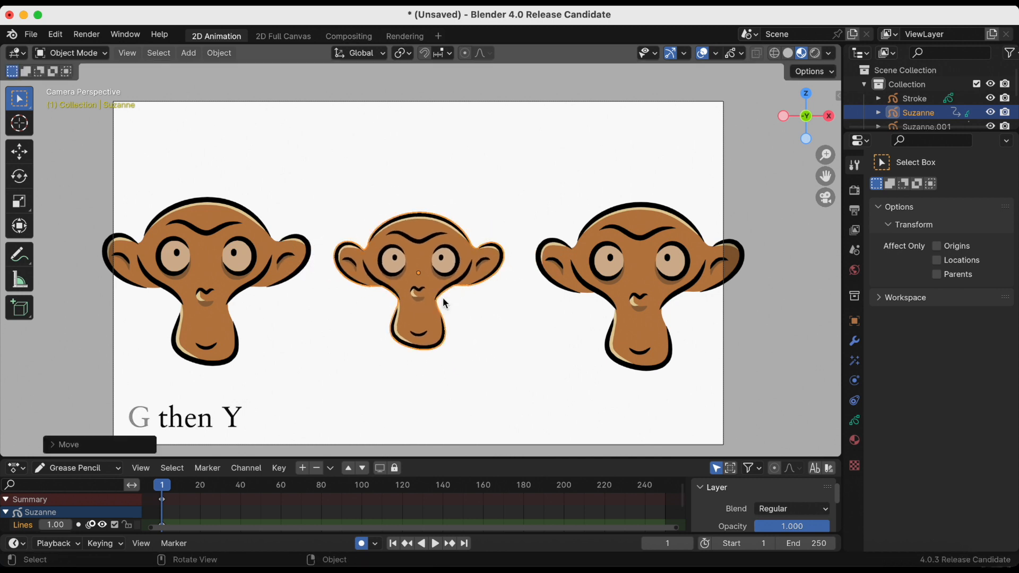
Move the right monkey down along the global Z axis, so it sits lower than the other two
click(606, 275)
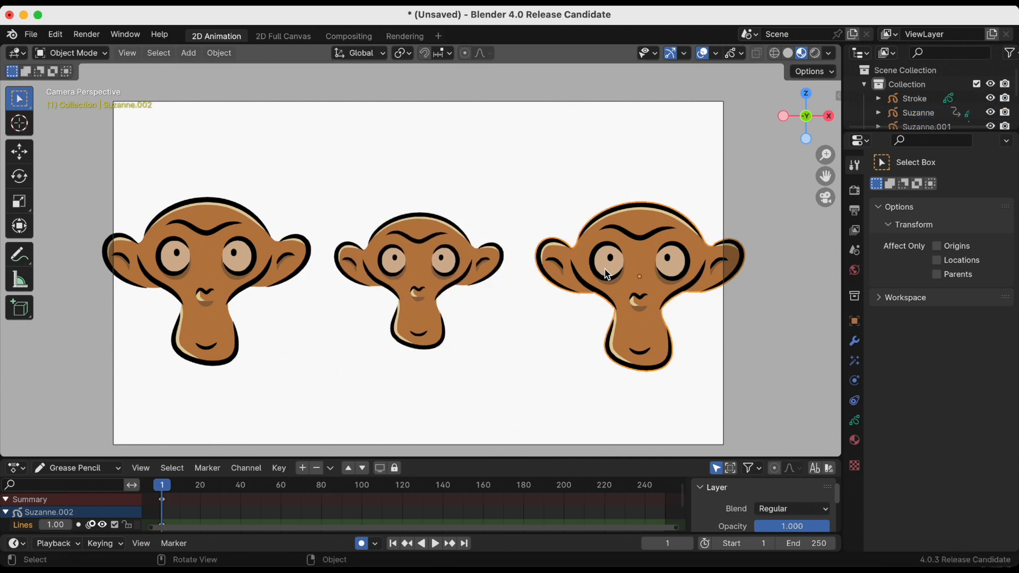
key(g)
key(z)
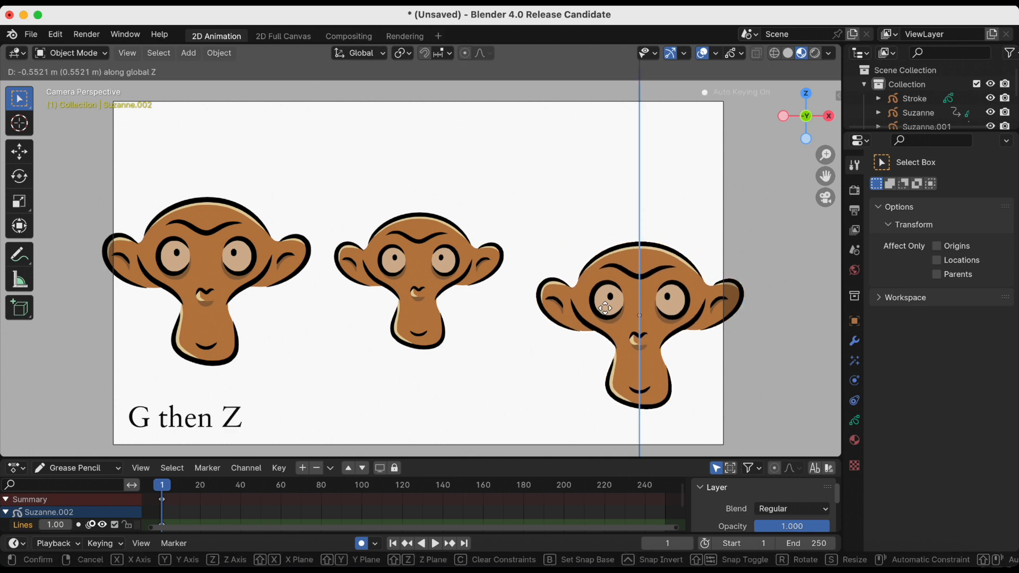
click(609, 324)
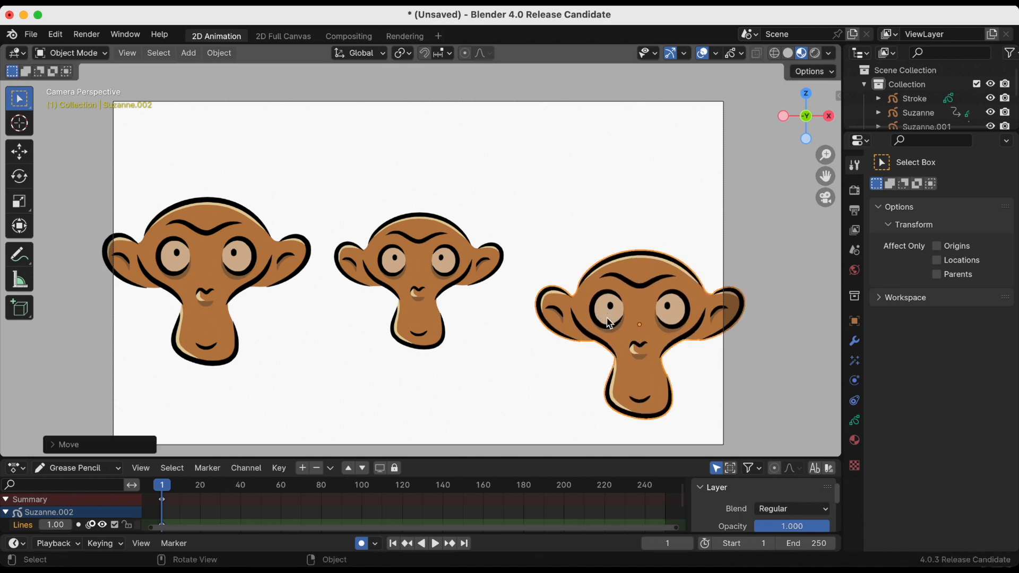
Scale the left monkey along the global X axis to about half its width
click(214, 259)
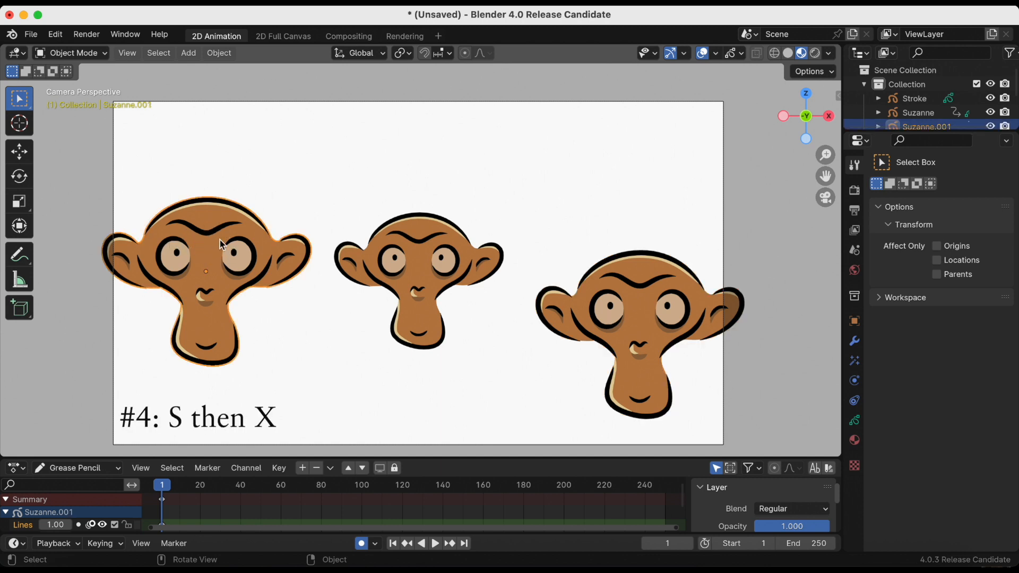
key(s)
key(x)
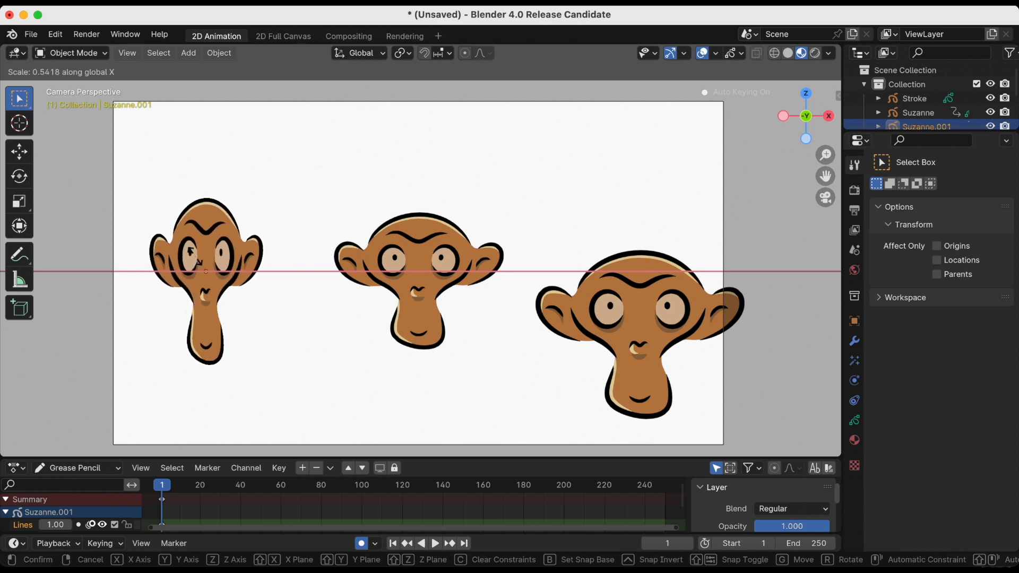
click(410, 272)
Scale up the middle monkey along the global Y axis until its outlines are much thicker
click(411, 273)
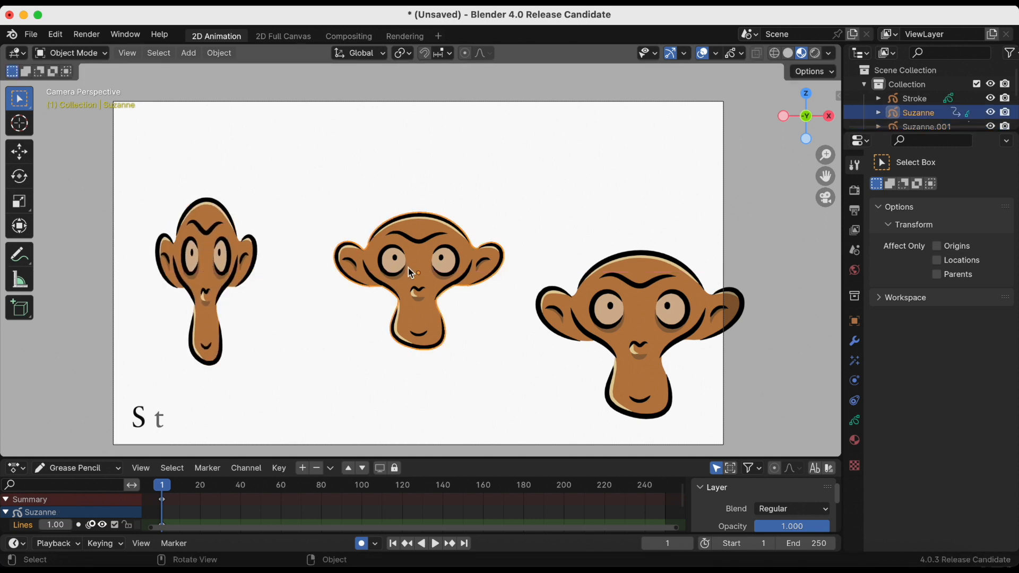
key(s)
key(y)
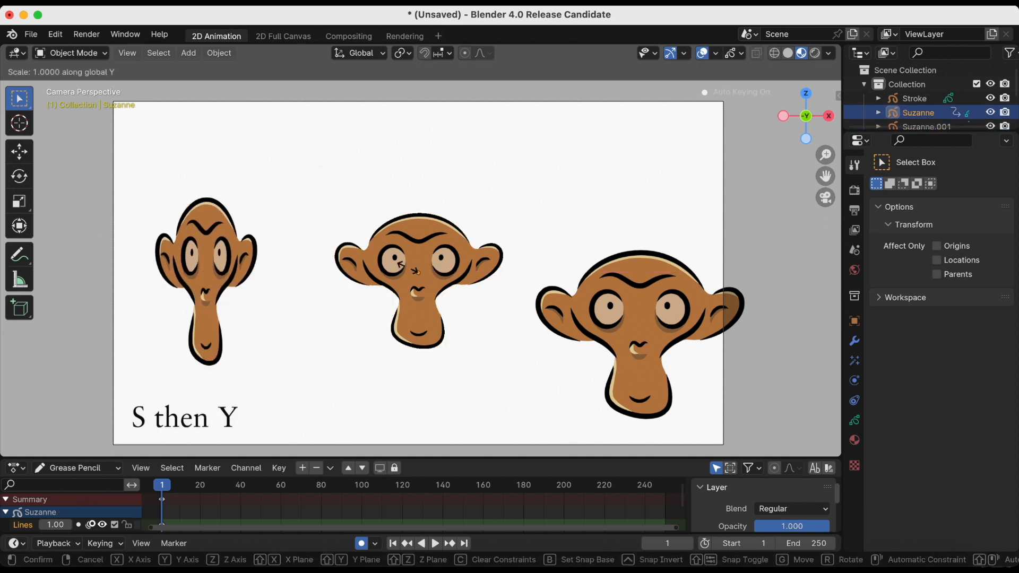
click(451, 210)
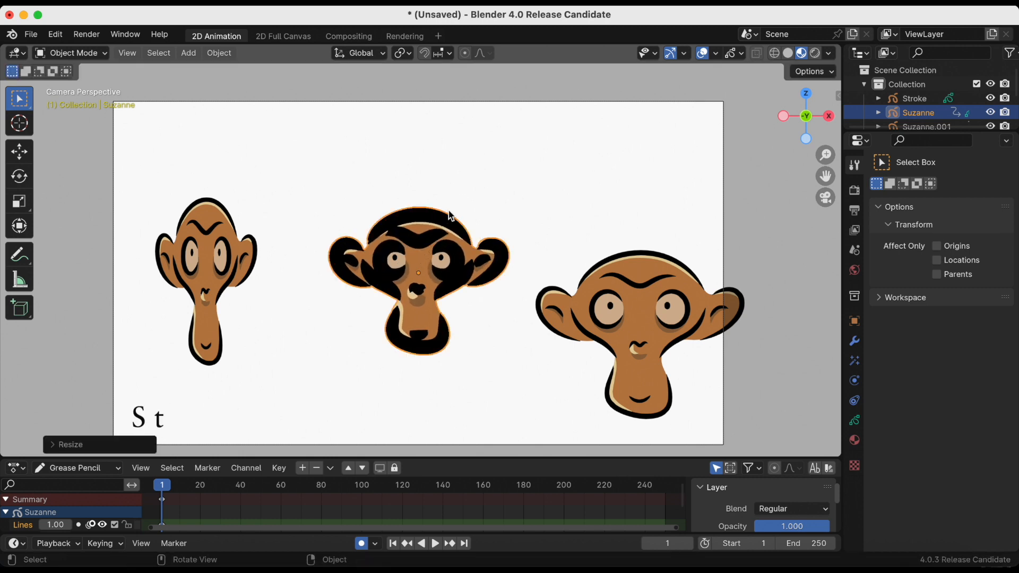
Stretch the right monkey along the global Z axis by about 2.3 and move it up to fit the canvas height
click(615, 291)
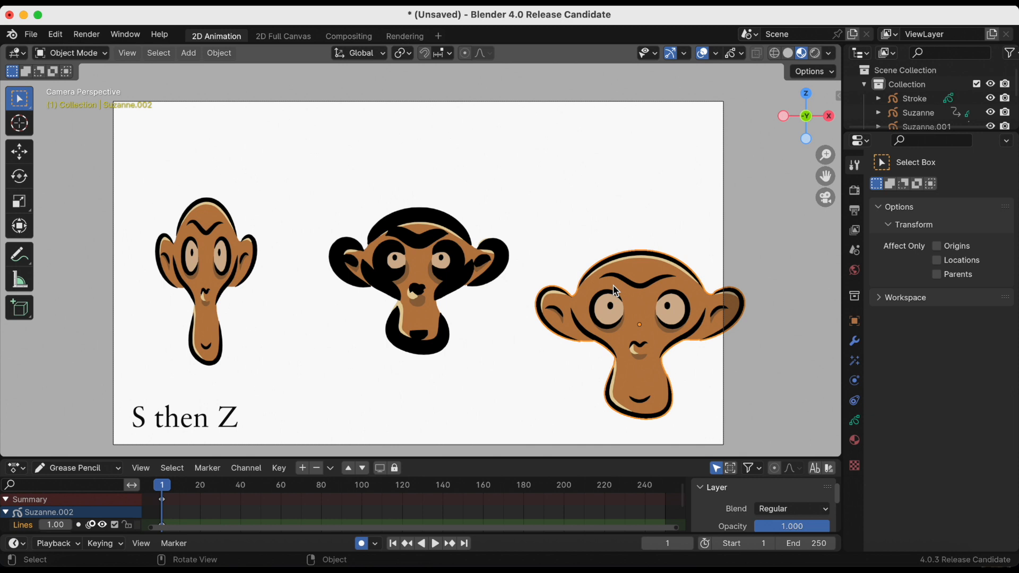
key(s)
key(z)
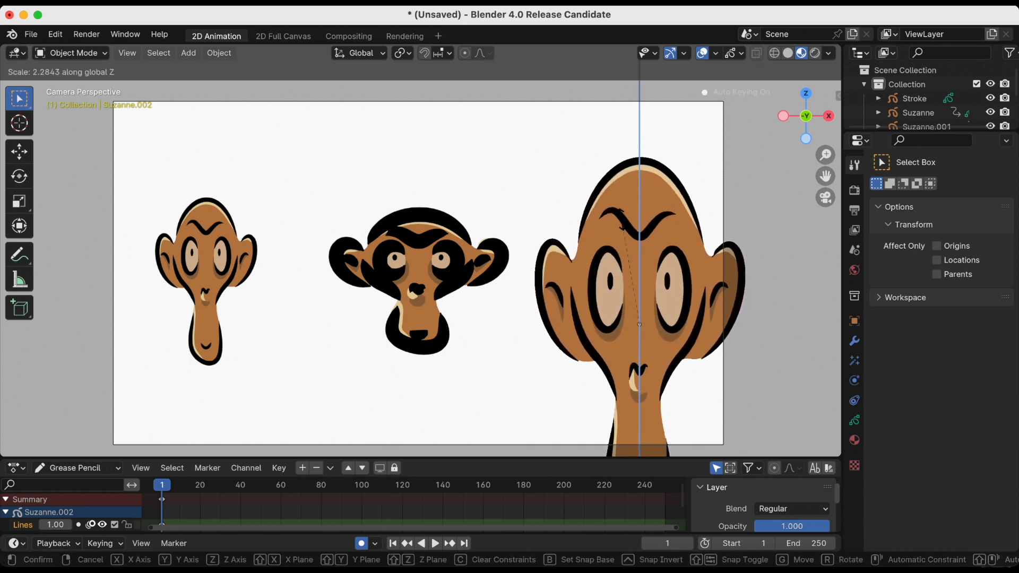
click(622, 230)
key(g)
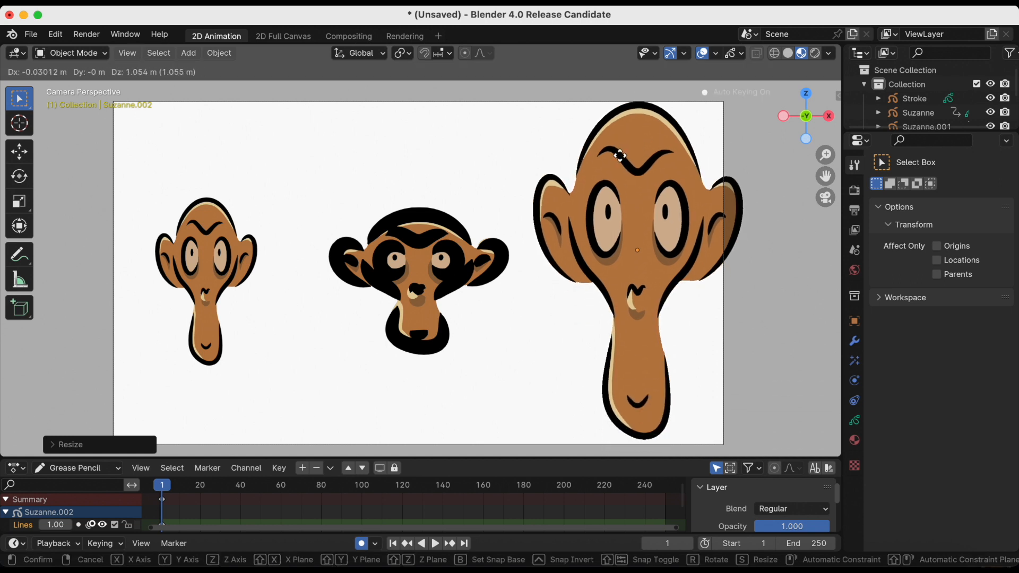
click(621, 154)
Rotate the left monkey freely until it lies on its side with its forehead toward the middle monkey
click(175, 256)
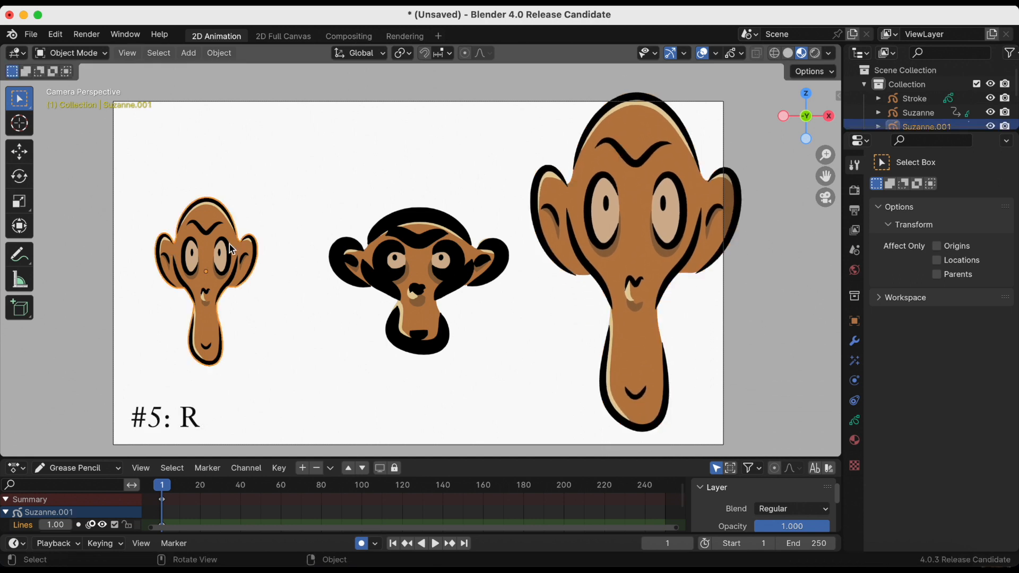
key(r)
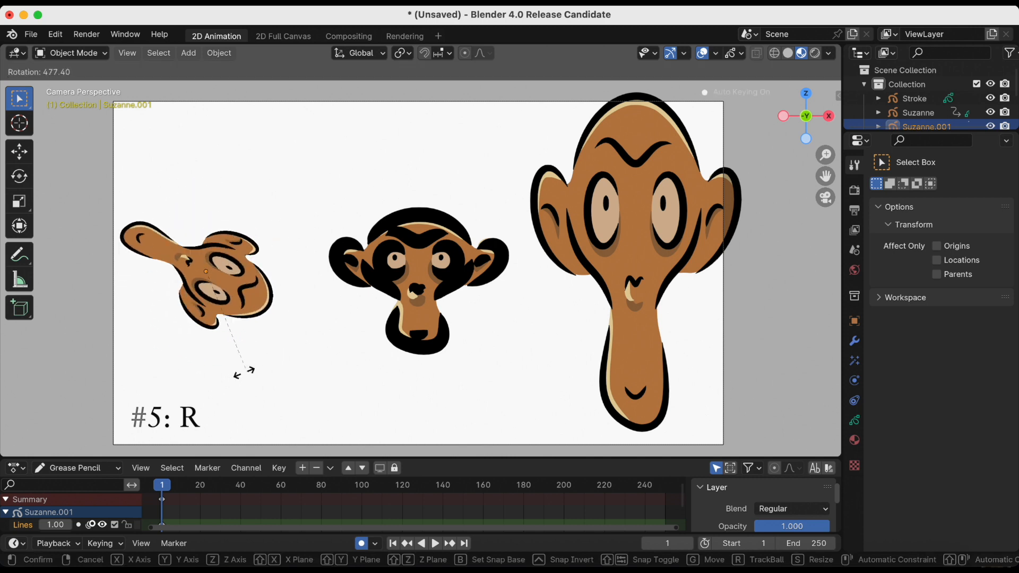
click(291, 357)
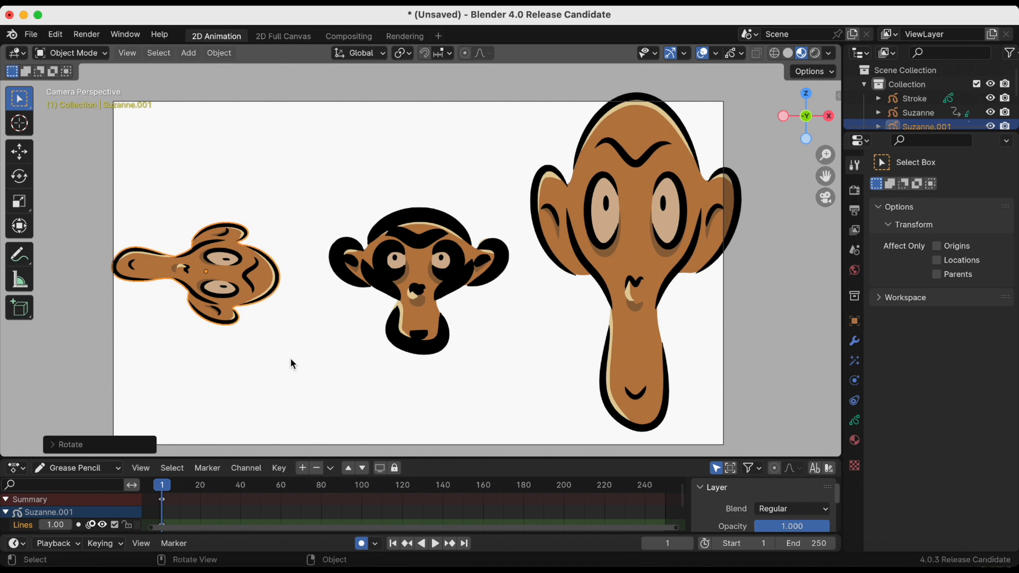
Rotate the middle monkey by exactly 90 degrees
click(409, 291)
key(r)
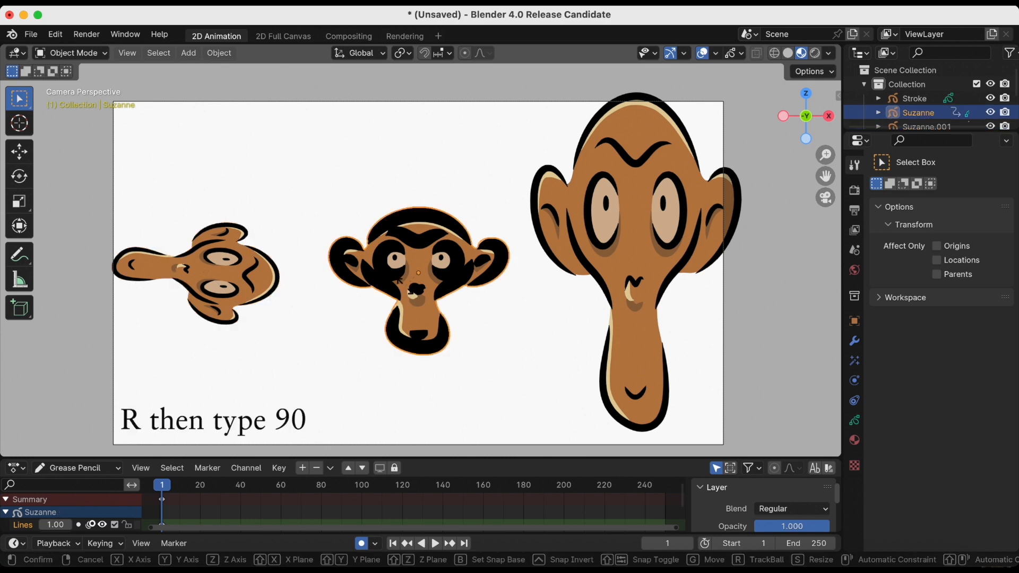
text(90)
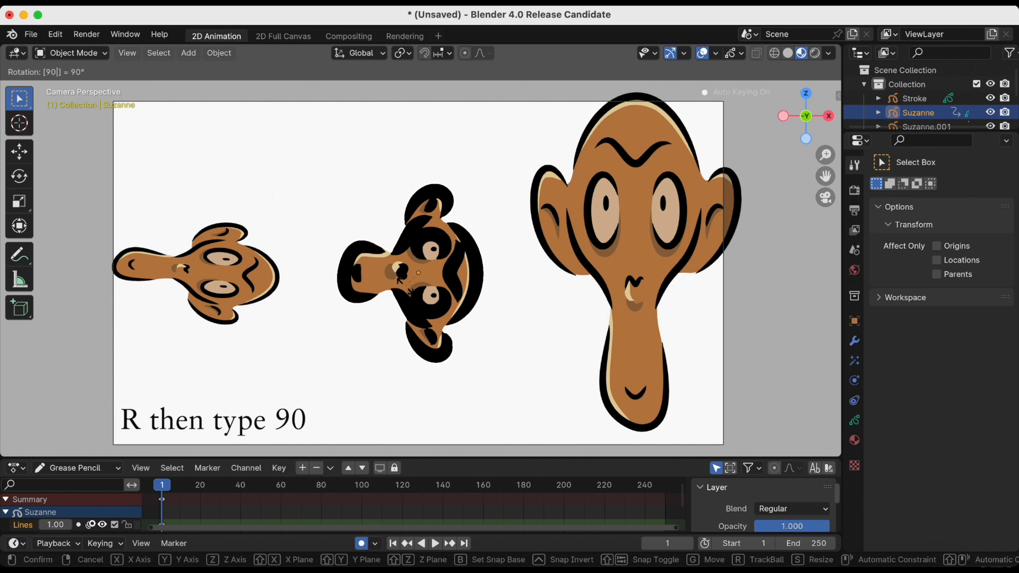
key(Return)
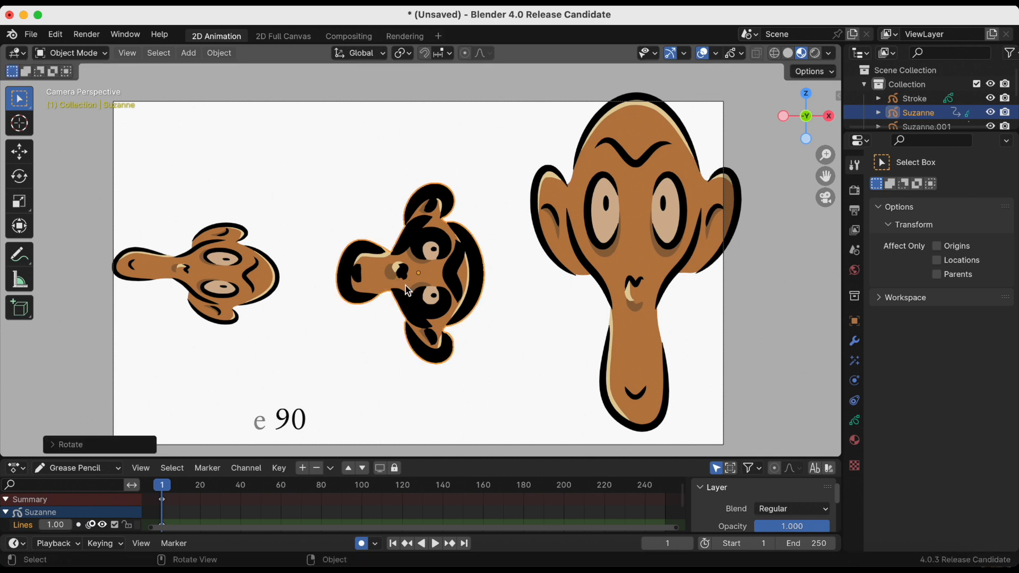
Rotate the tall monkey on the canvas's right side by exactly 180 degrees
click(614, 247)
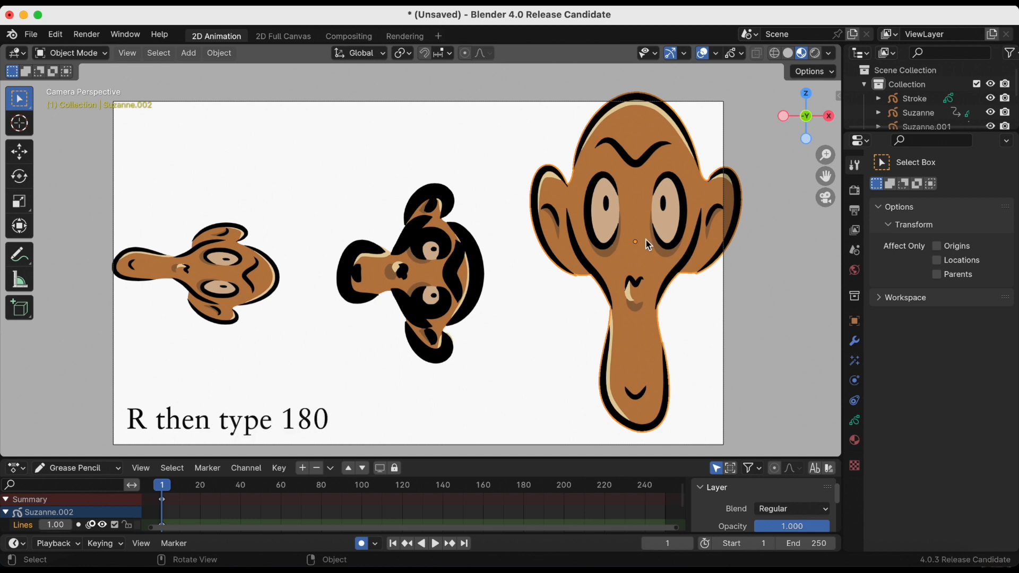
text(r180)
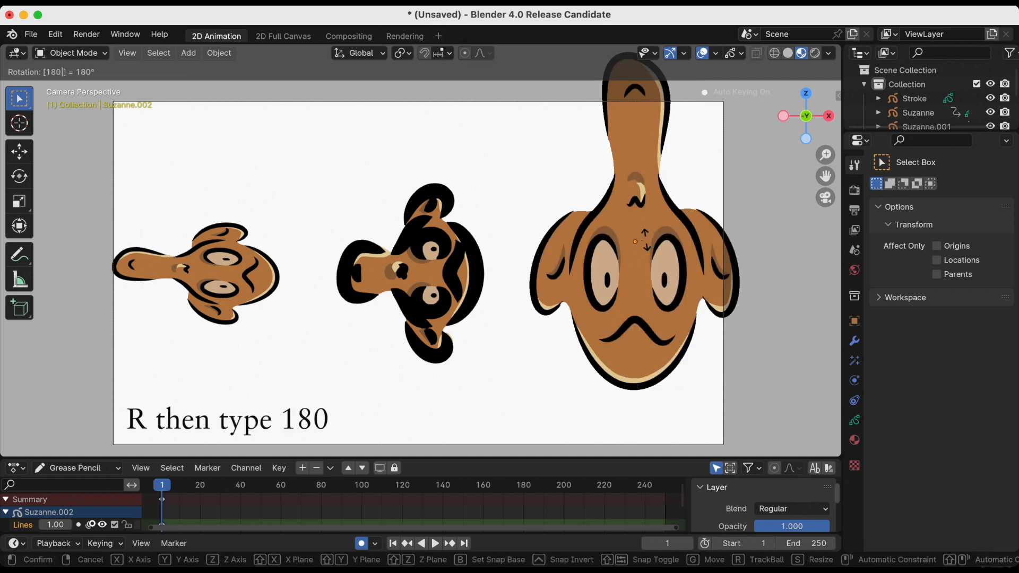
key(Return)
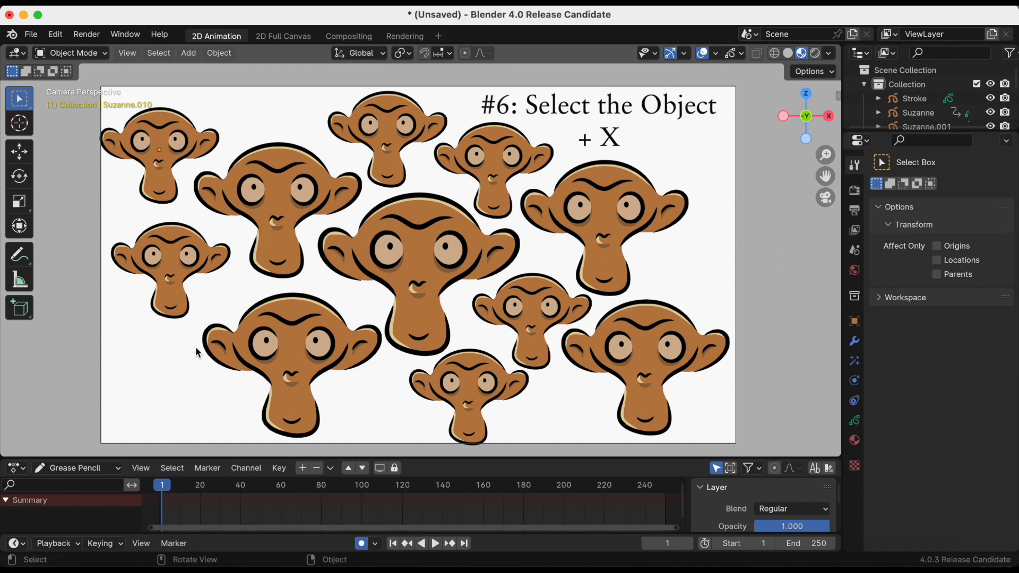
Delete the small monkey in the upper-left corner of the canvas
click(166, 174)
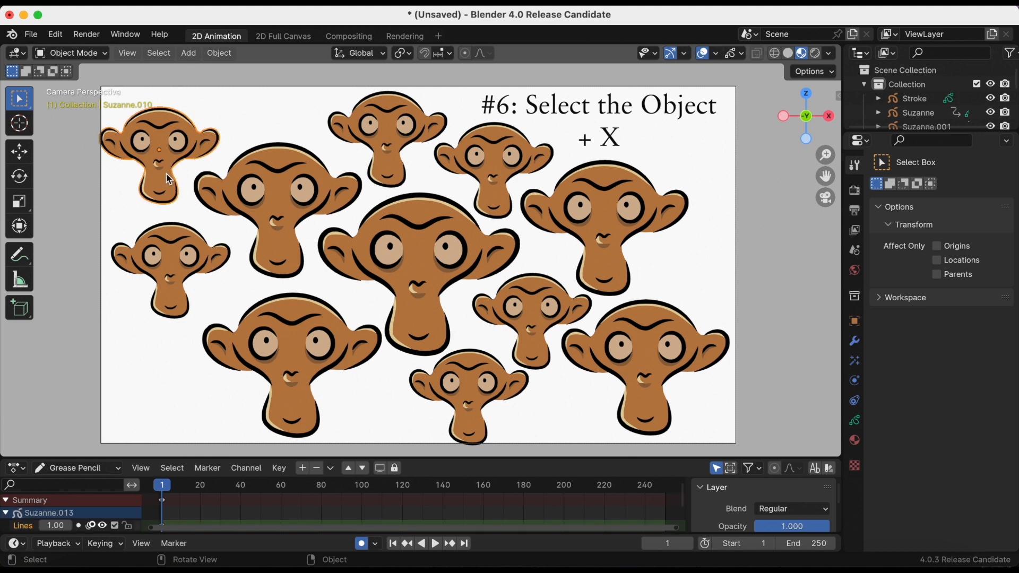
key(x)
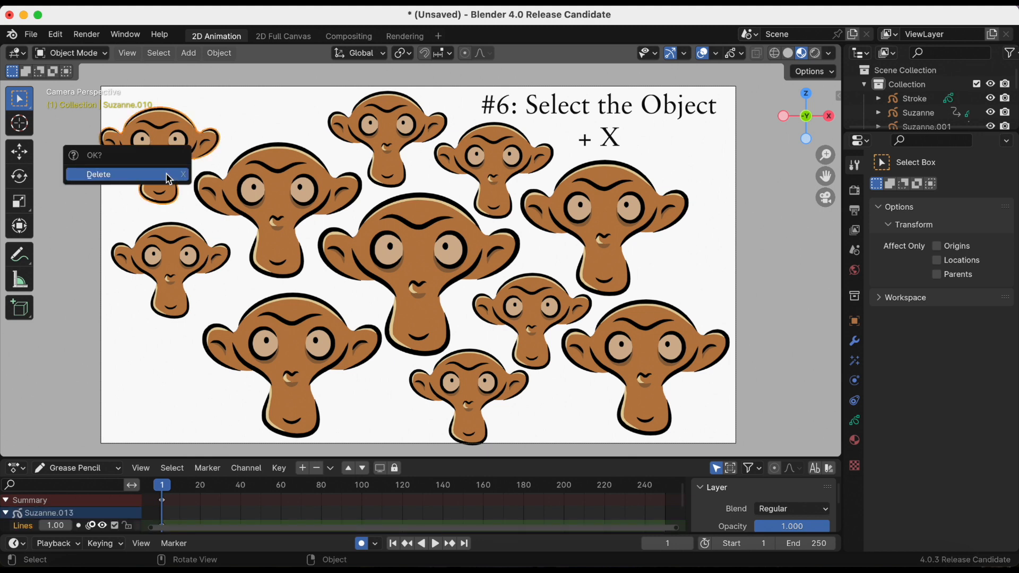
click(168, 175)
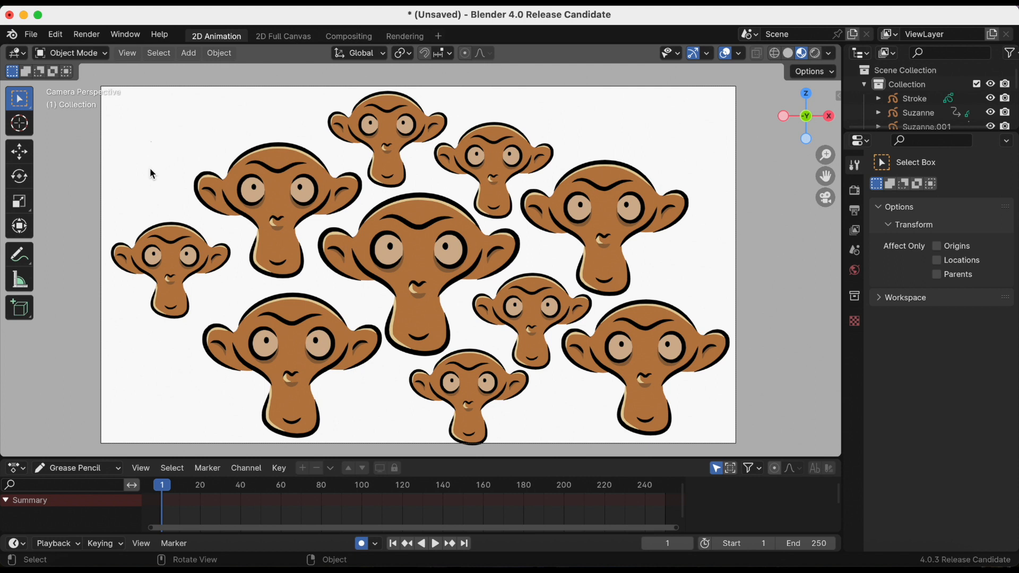
Select the large monkey in the canvas's upper-left area and switch it from Object Mode to Draw Mode
key(ctrl)
key(ctrl+Tab)
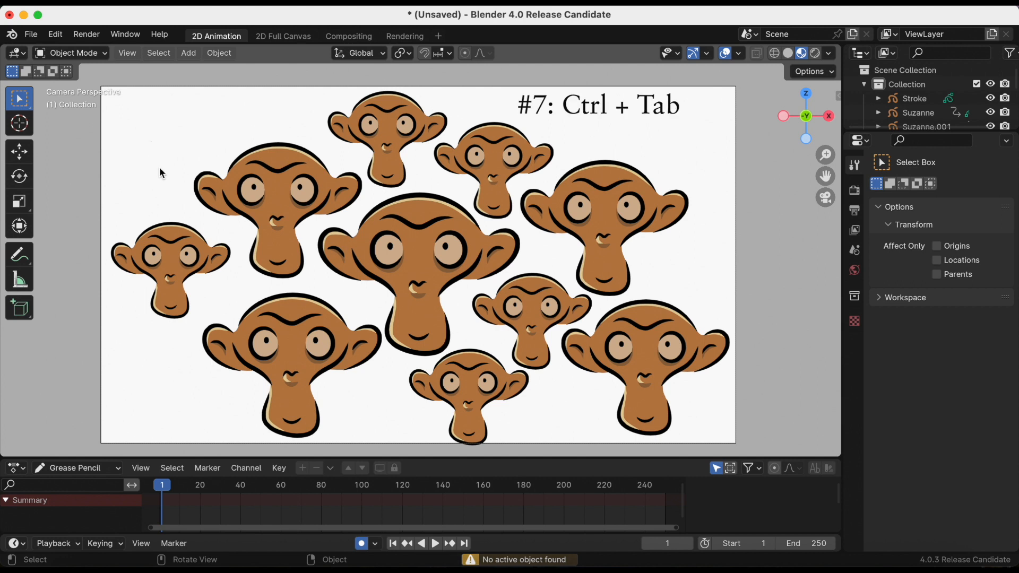
click(234, 166)
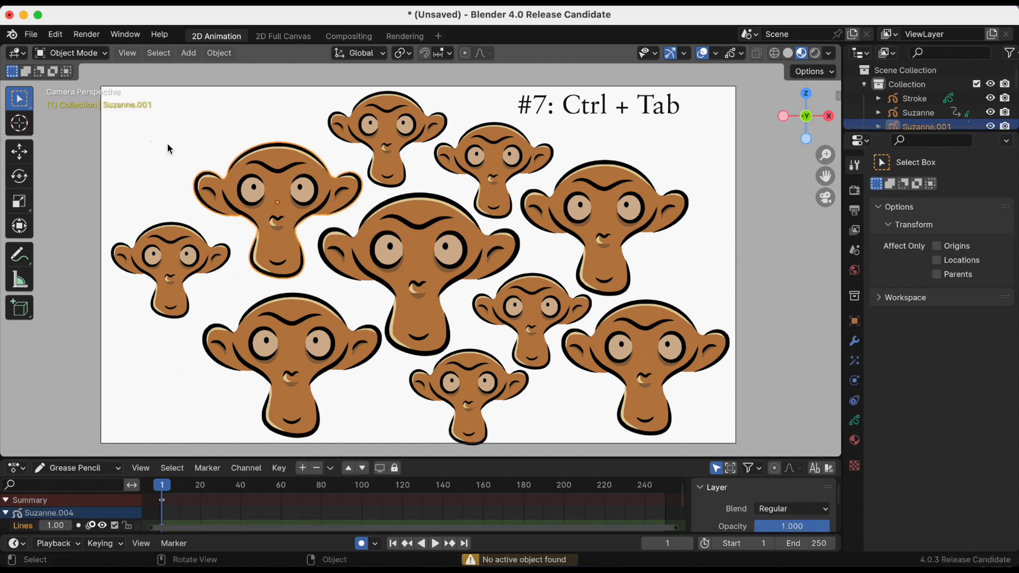
key(ctrl+Tab)
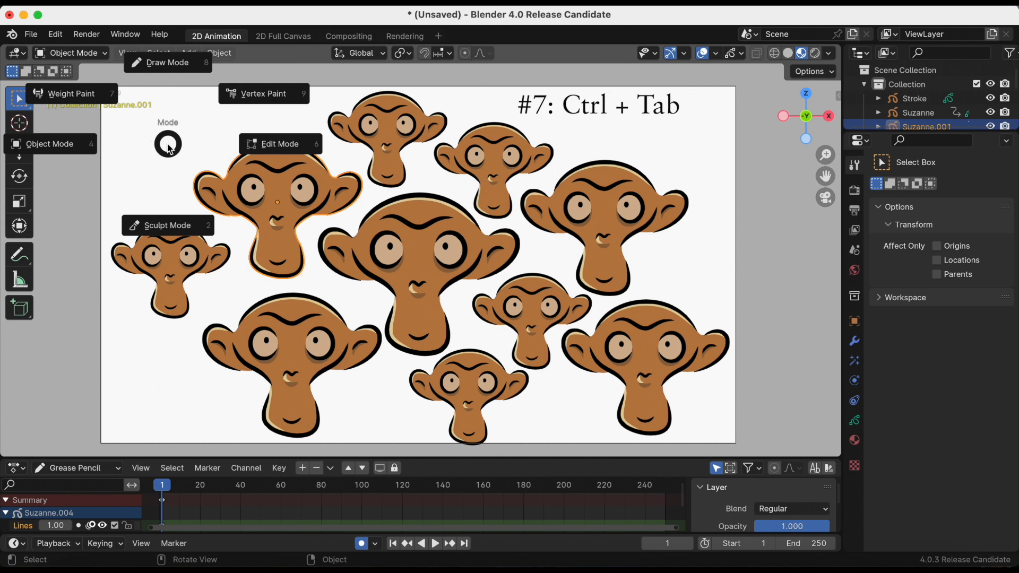
click(167, 64)
click(49, 51)
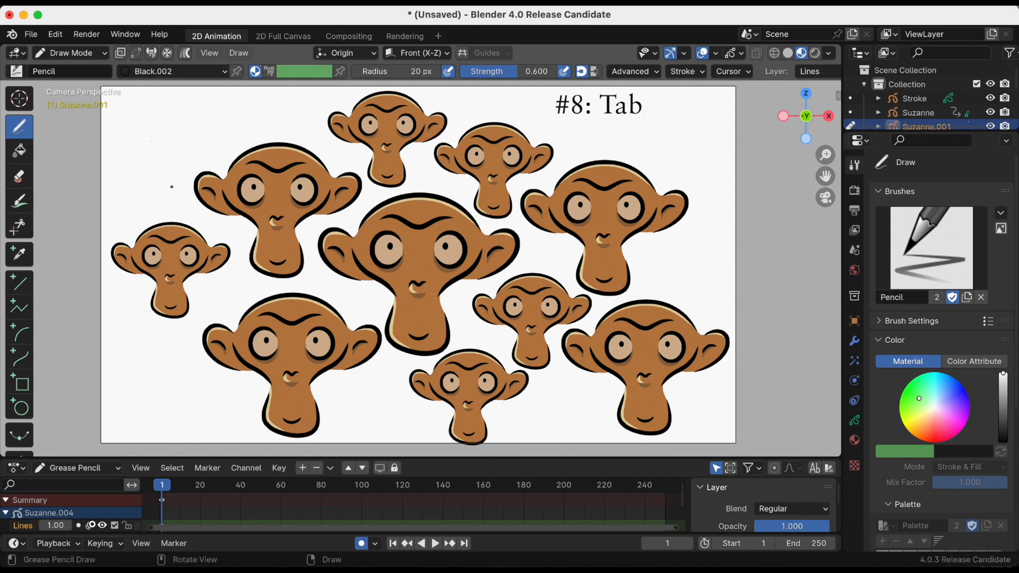
Toggle the monkey back and forth between Draw Mode and Edit Mode several times, finishing in Draw Mode
key(Tab)
key(Tab)
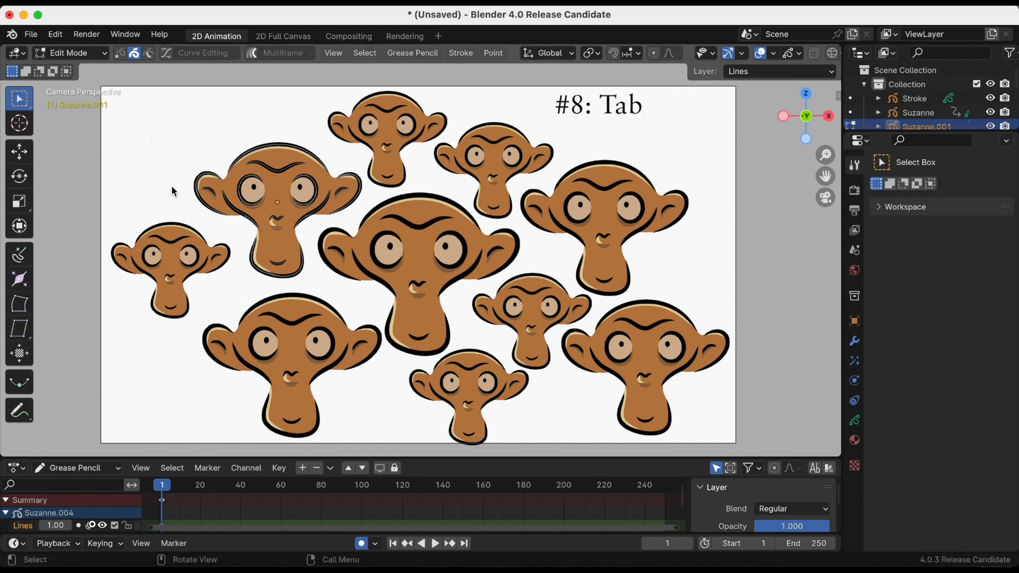
key(Tab)
key(Tab)
key(Tab)
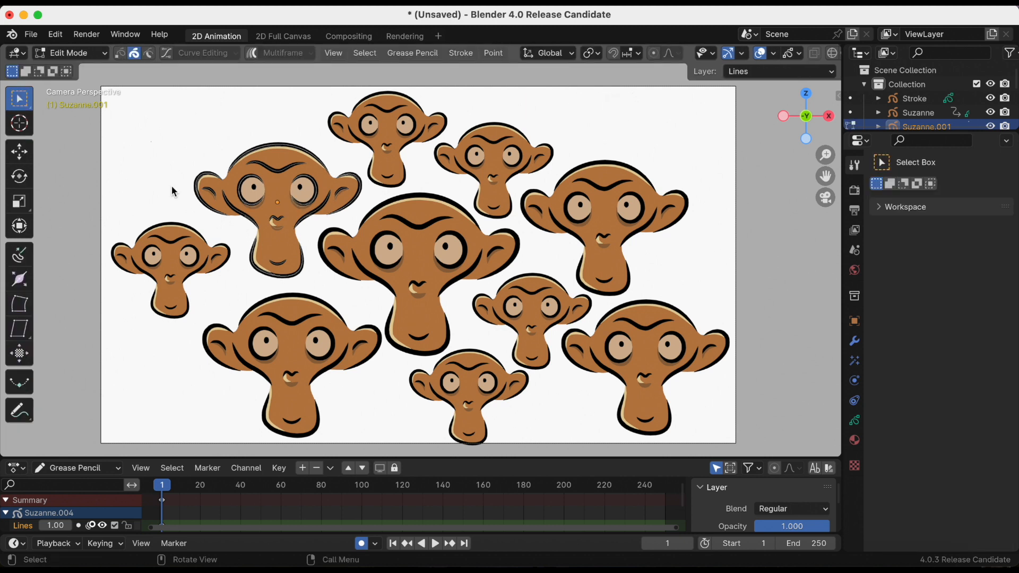
key(Tab)
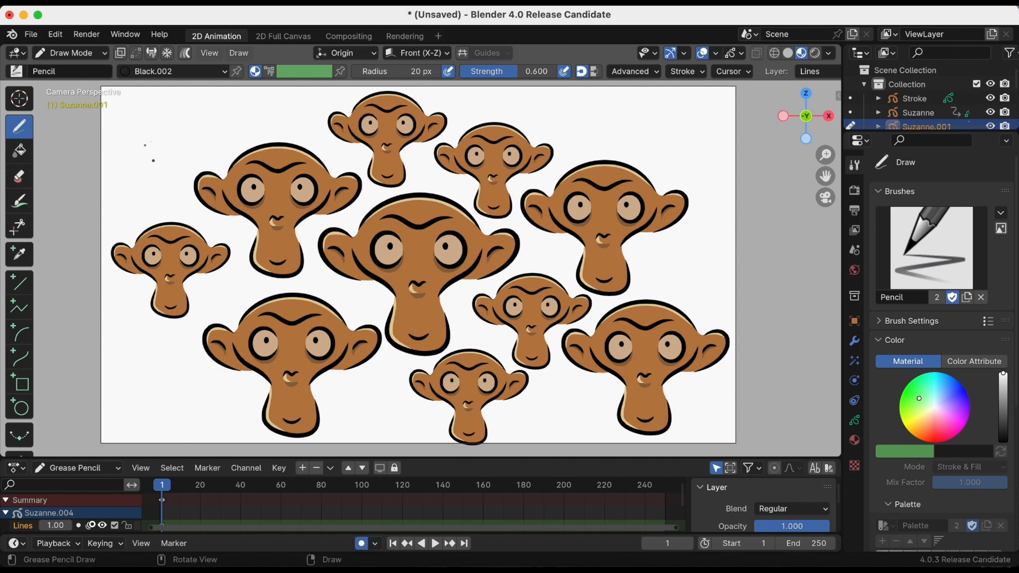
Enable Tab for Pie Menu in the keymap preferences and save the preferences
click(55, 33)
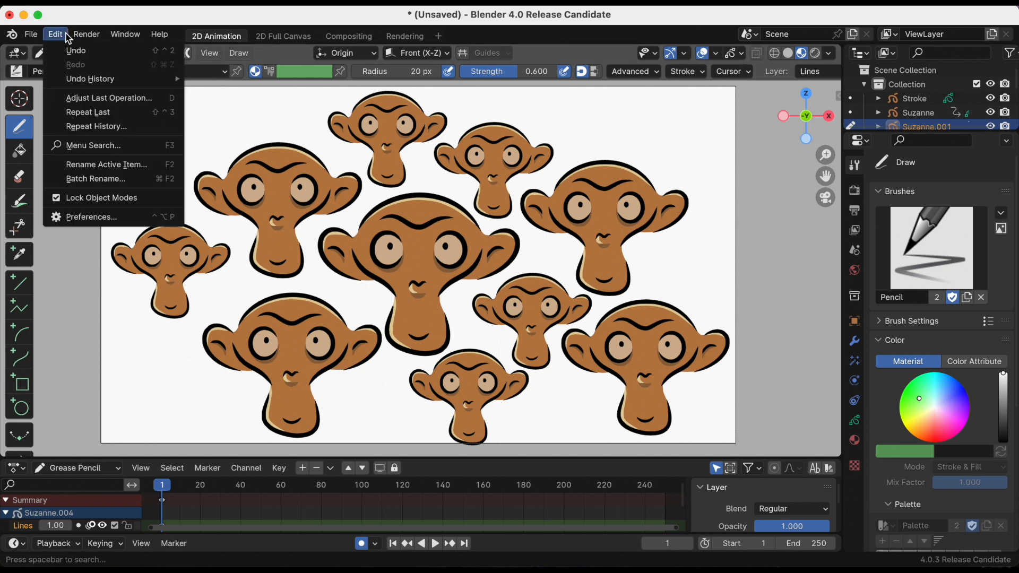
click(74, 214)
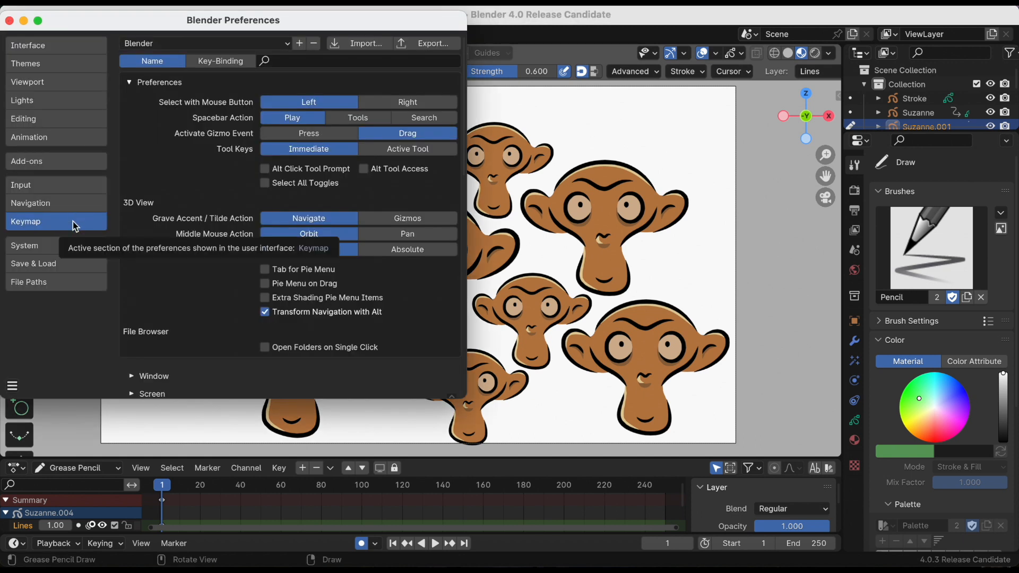
click(264, 269)
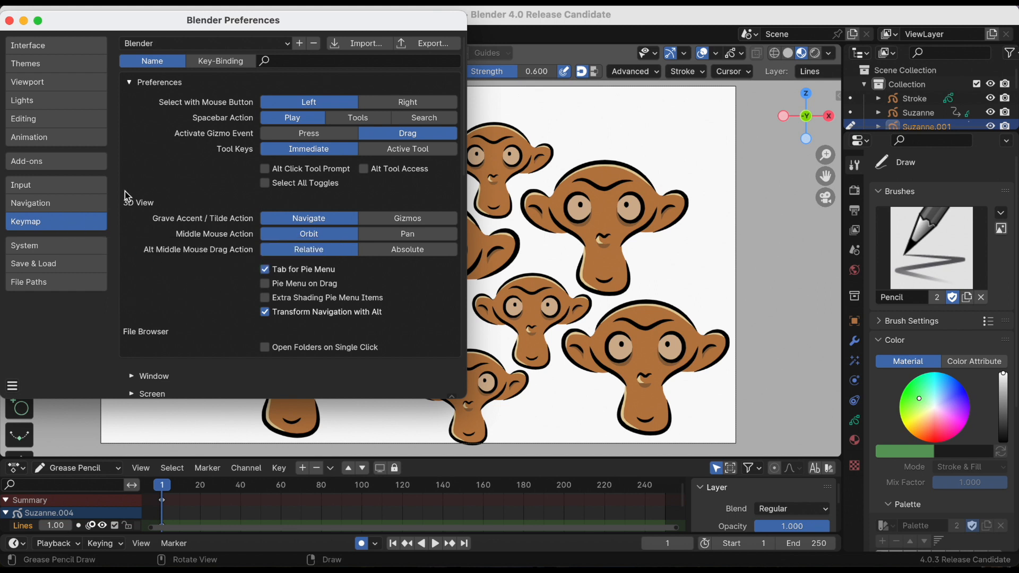
click(12, 386)
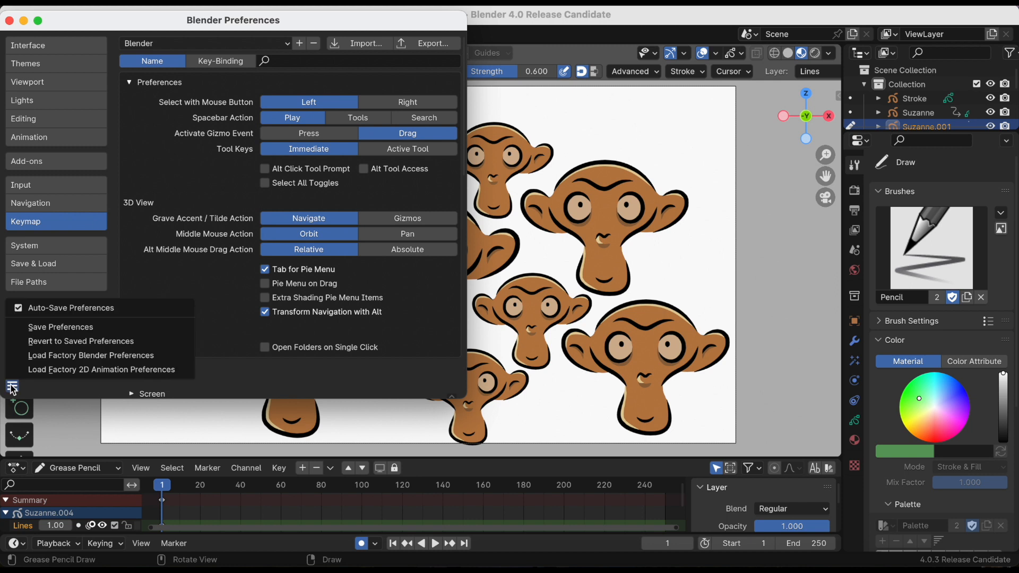
click(45, 328)
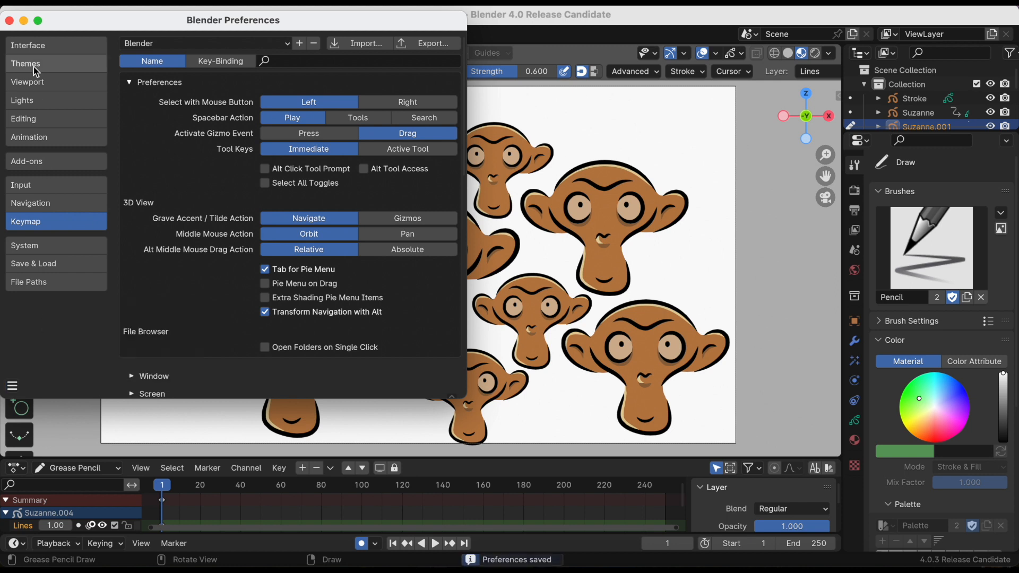
click(9, 20)
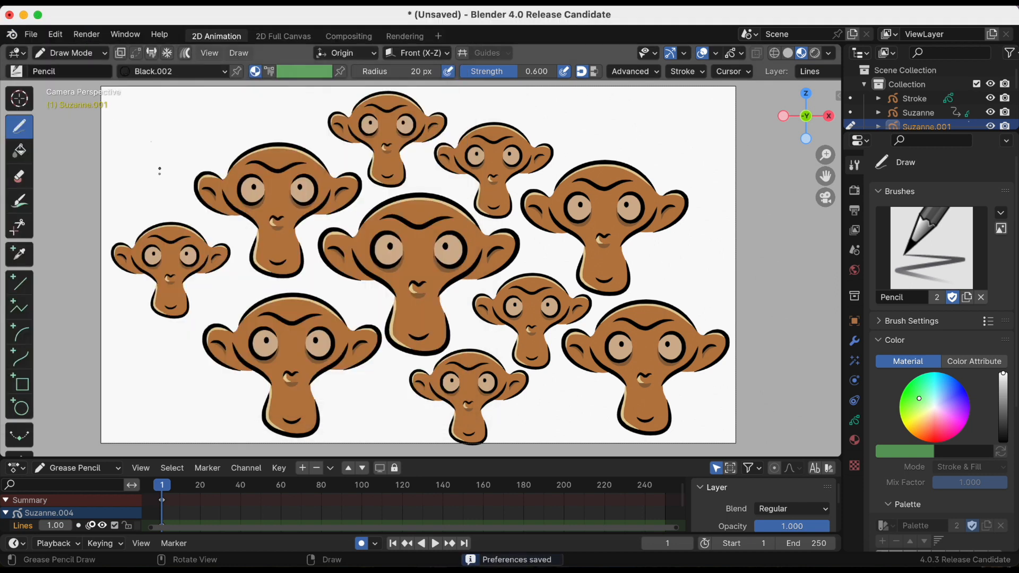
Switch the monkey from Draw Mode to Edit Mode
key(ctrl+Tab)
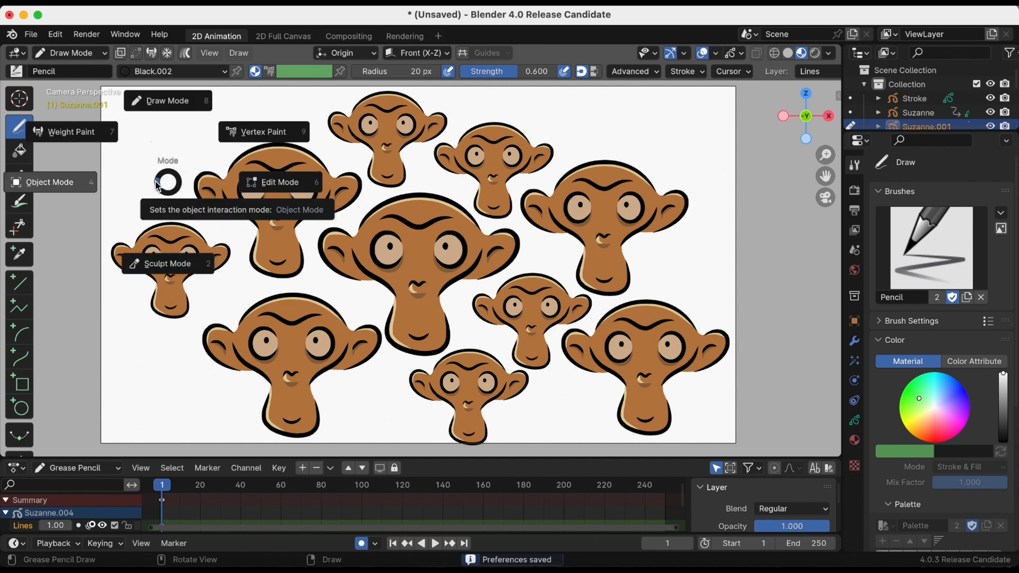
click(257, 178)
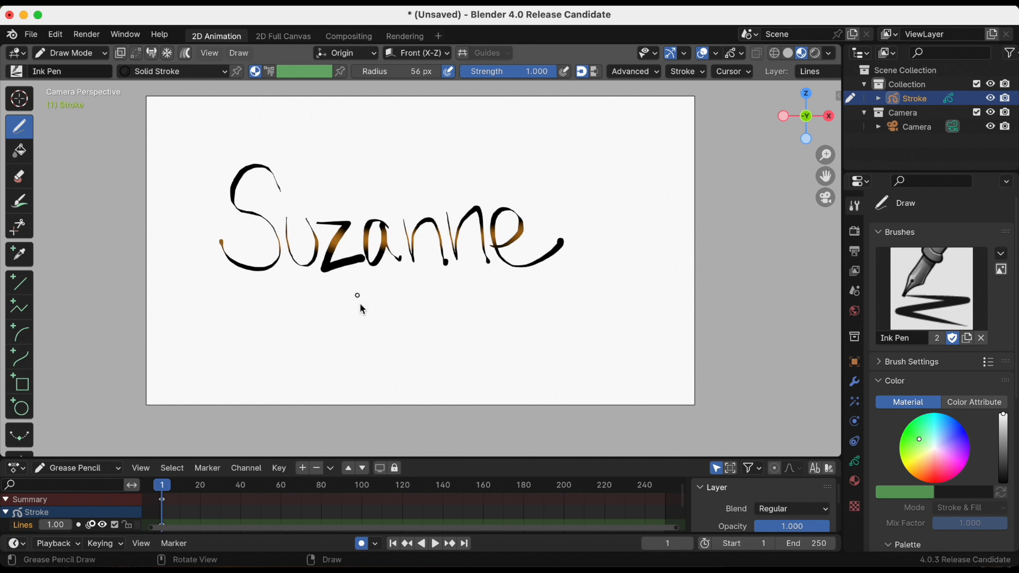
Increase the Ink Pen radius to 424 px and paint three thick black squiggles below the Suzanne lettering
key(f)
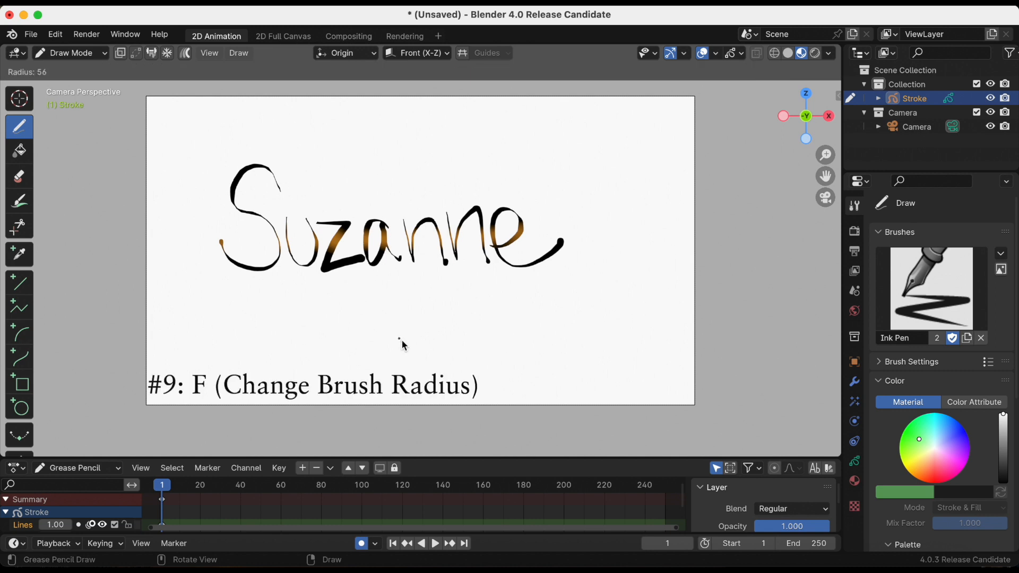
click(532, 376)
click(211, 318)
mouse_move(211, 329)
mouse_down()
mouse_move(249, 361)
mouse_move(284, 318)
mouse_move(316, 345)
mouse_move(373, 362)
mouse_move(408, 334)
mouse_move(383, 292)
mouse_up()
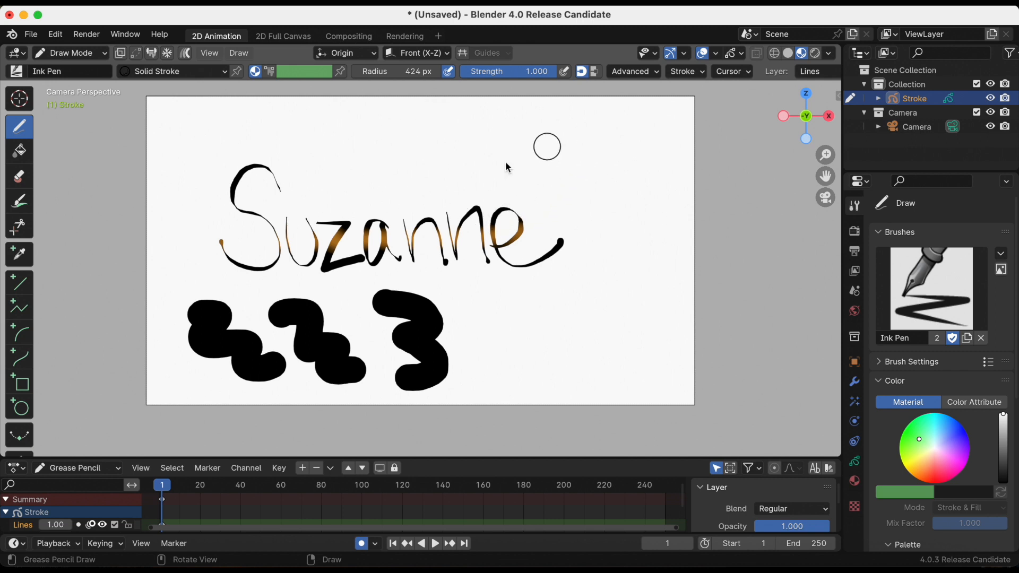
Lower the brush strength to 0.182 and paint faint grey strokes around the Suzanne lettering
key(shift+f)
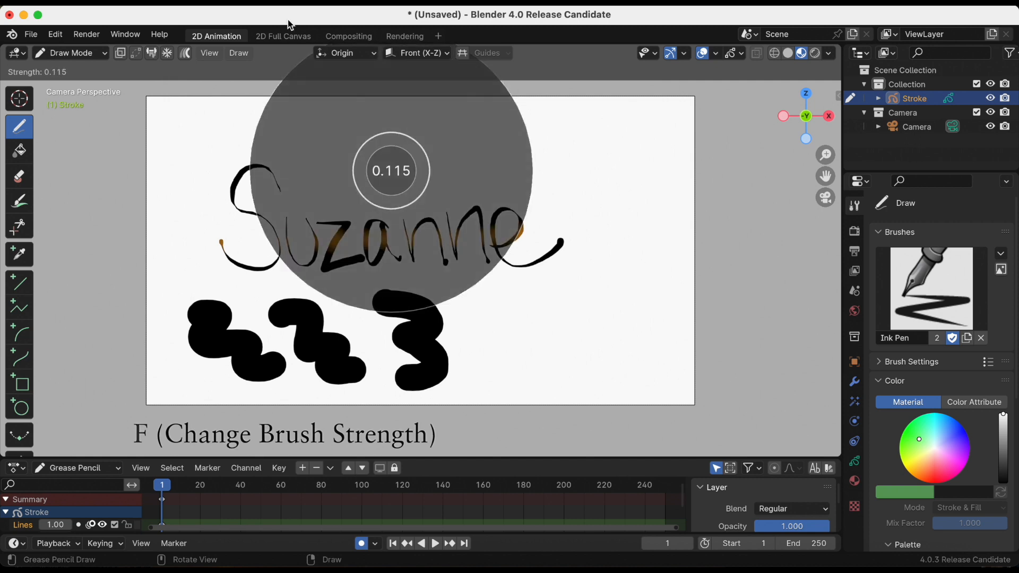
click(291, 40)
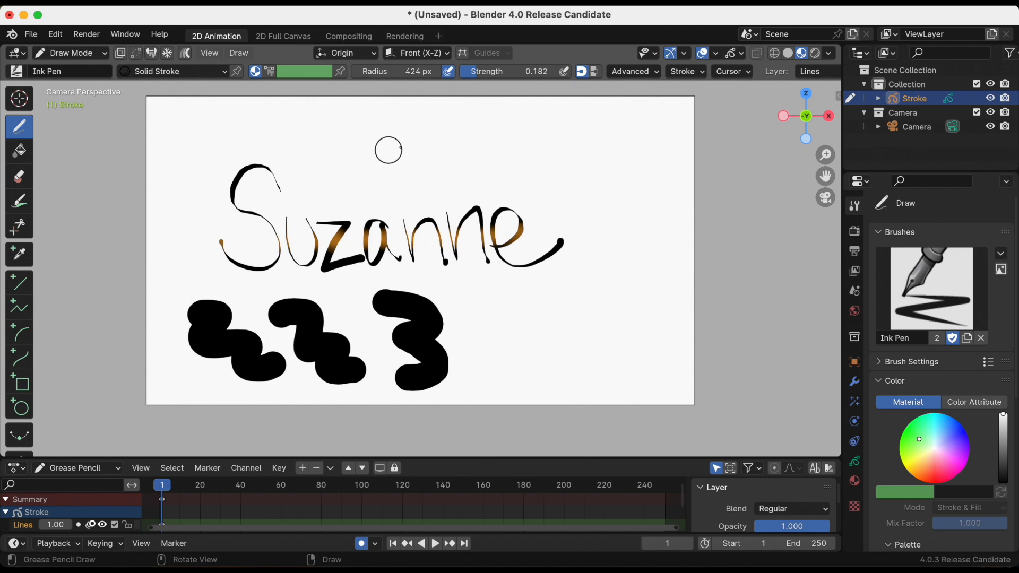
mouse_move(307, 126)
mouse_down()
mouse_move(341, 119)
mouse_move(366, 183)
mouse_move(408, 130)
mouse_move(431, 185)
mouse_move(464, 187)
mouse_up()
drag(470, 182, 485, 171)
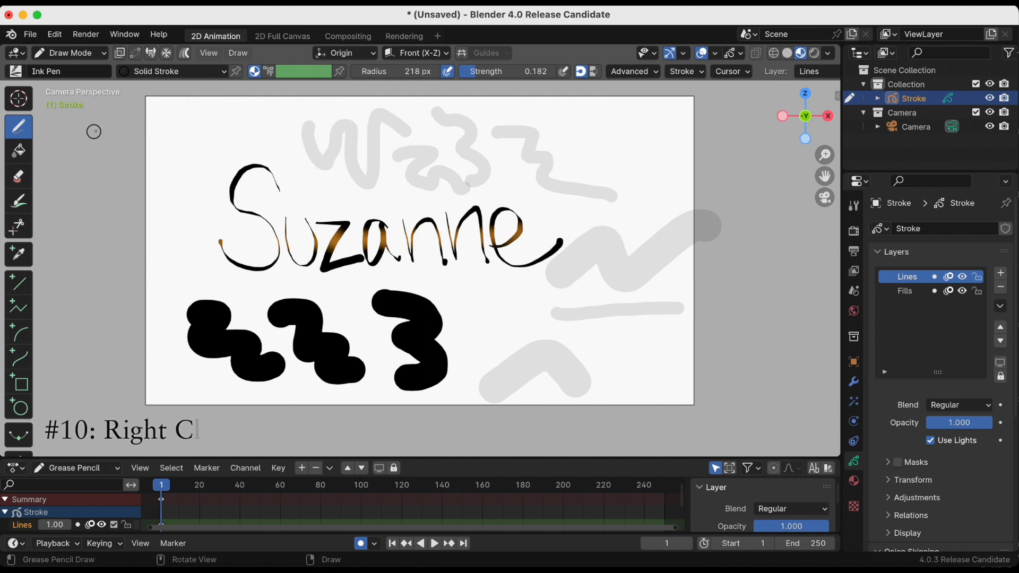
Add the Draw, Tint and Eyedropper tools to Quick Favorites
right_click(22, 131)
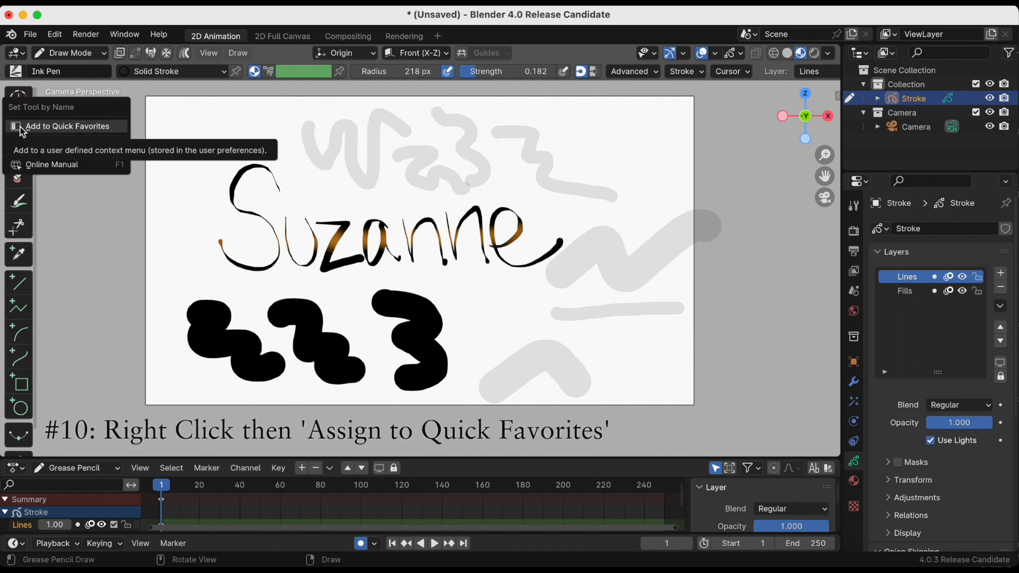
click(61, 131)
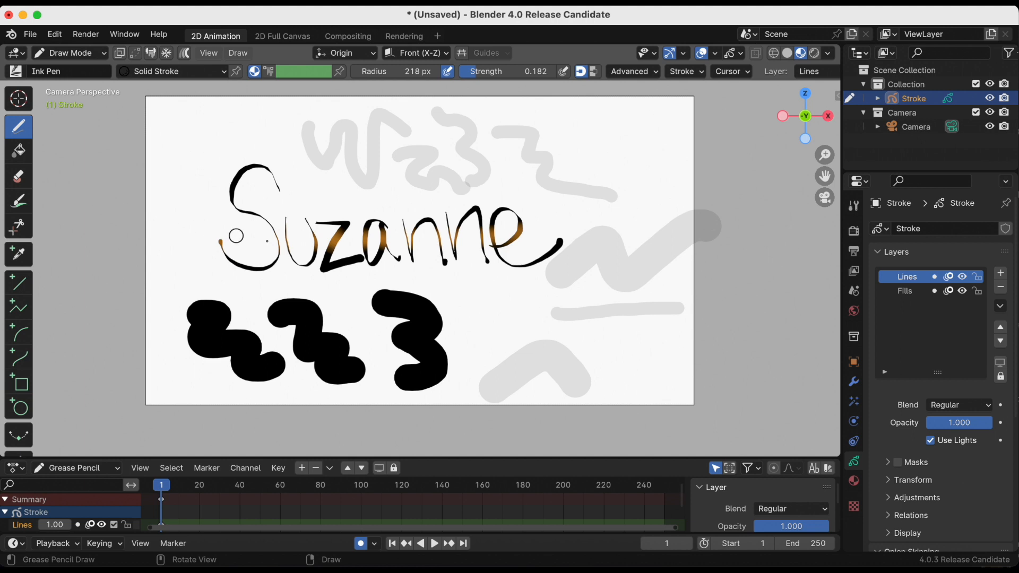
right_click(24, 206)
click(68, 201)
right_click(21, 256)
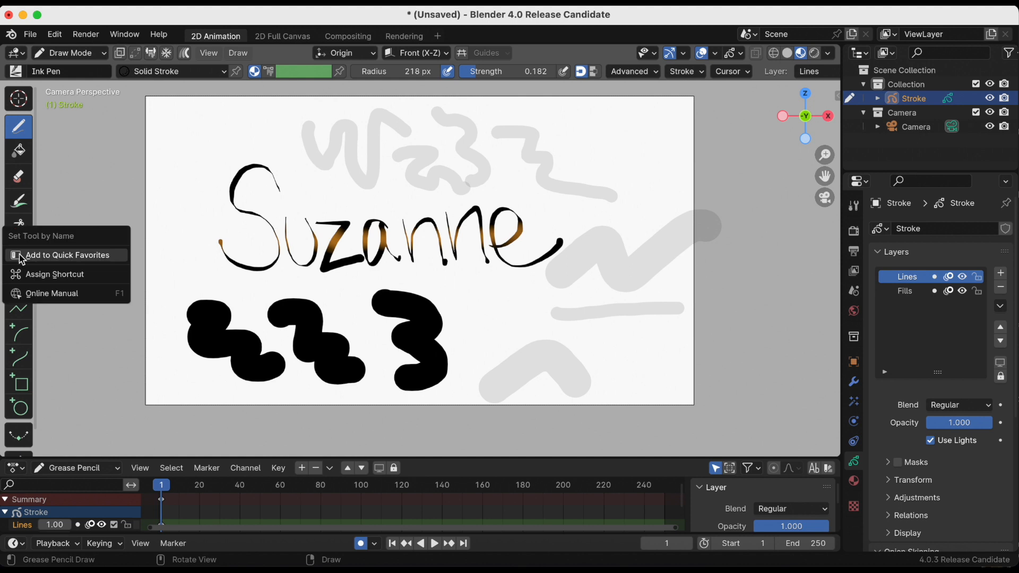
click(65, 257)
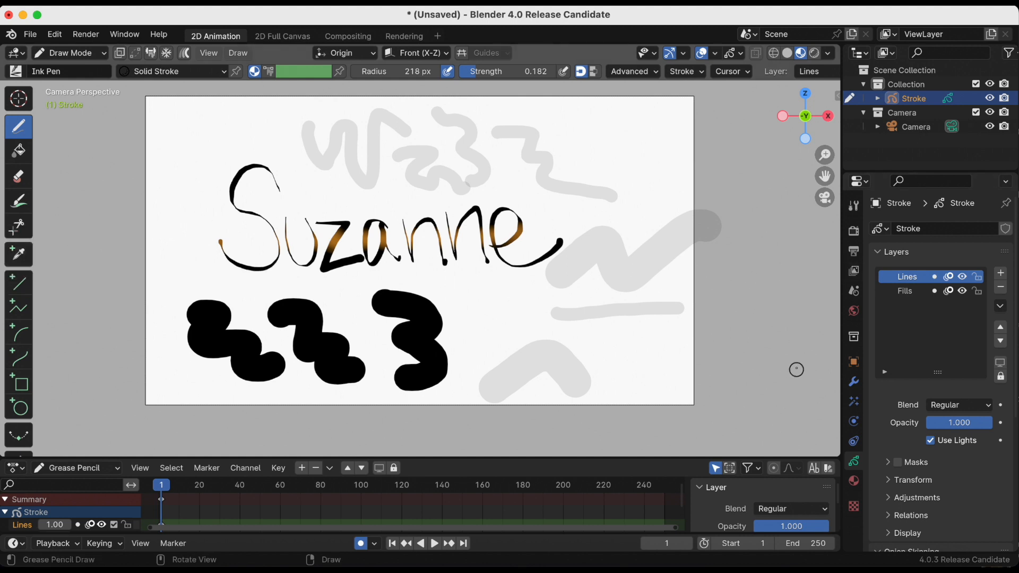
Add the Noise modifier to Quick Favorites from the list of available stroke modifiers
click(853, 381)
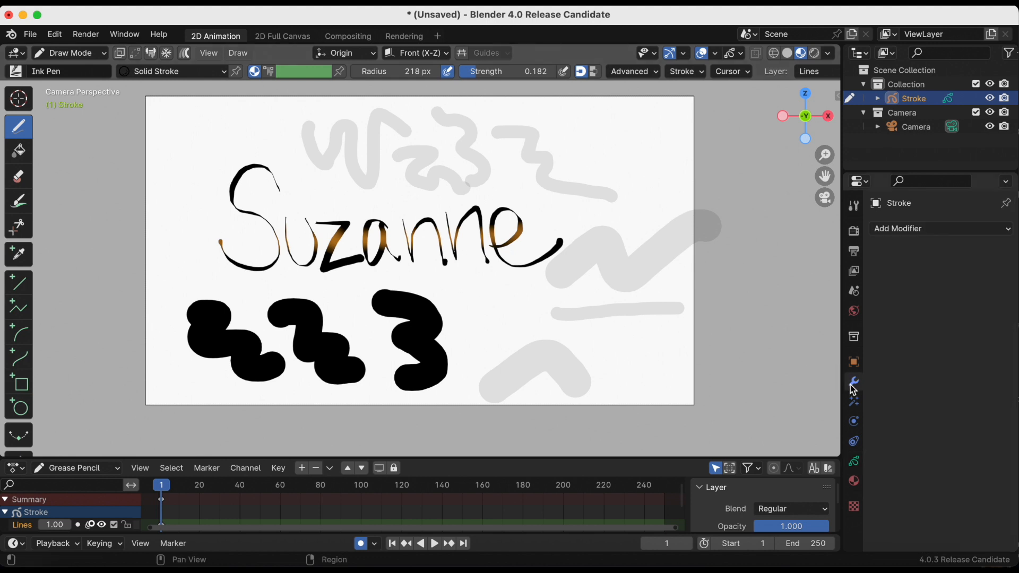
click(941, 232)
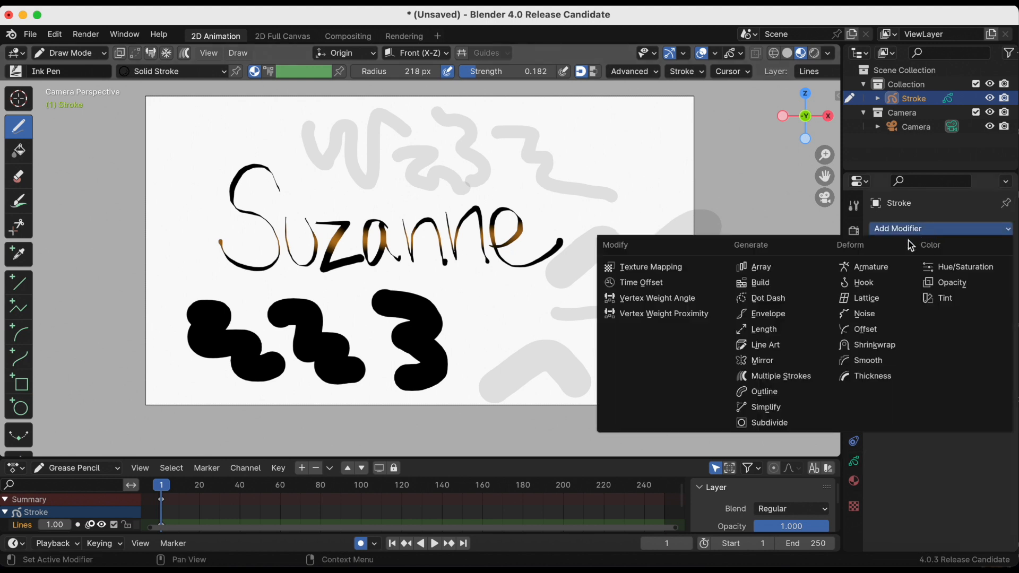
right_click(874, 314)
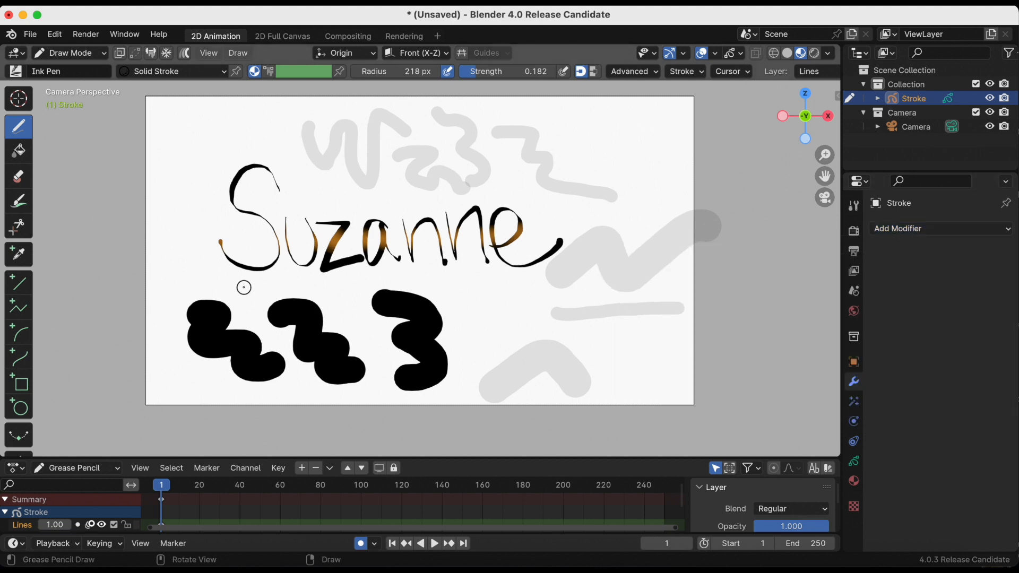
Add the Line tool to Quick Favorites and open the Quick Favorites list
right_click(22, 288)
click(44, 289)
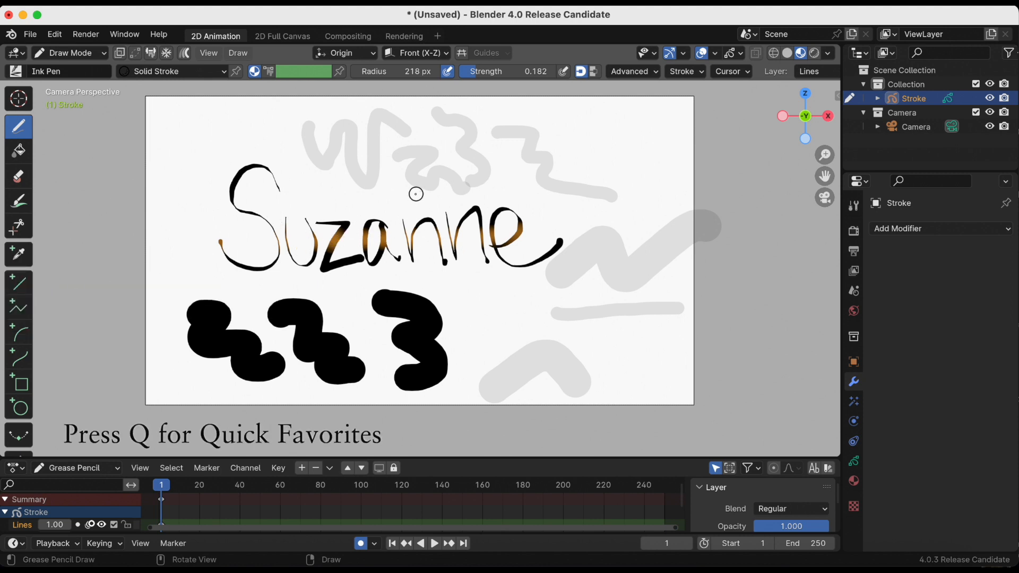
key(q)
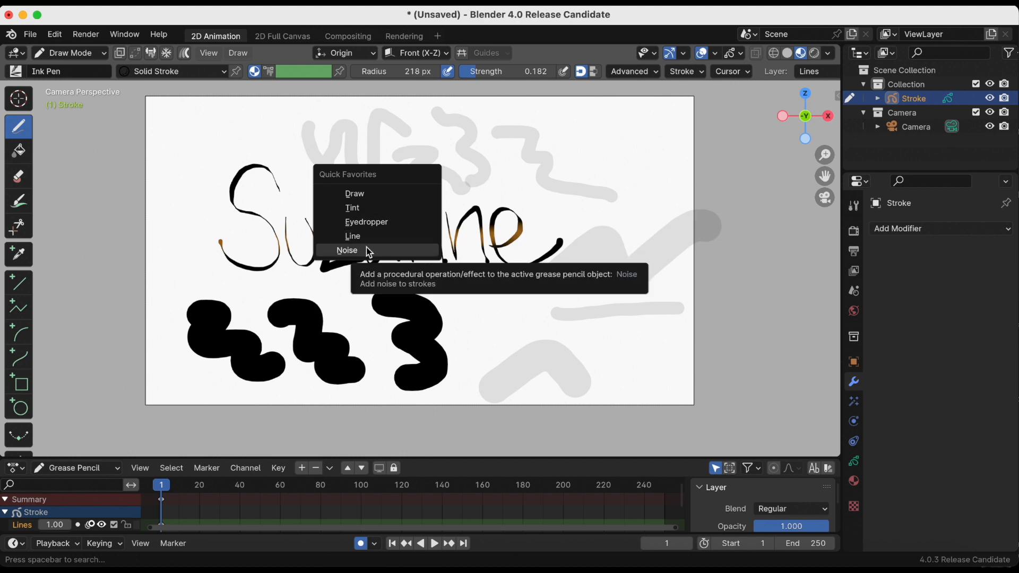
Switch to the Tint tool from Quick Favorites and brush orange tint across the Suzanne lettering
click(397, 214)
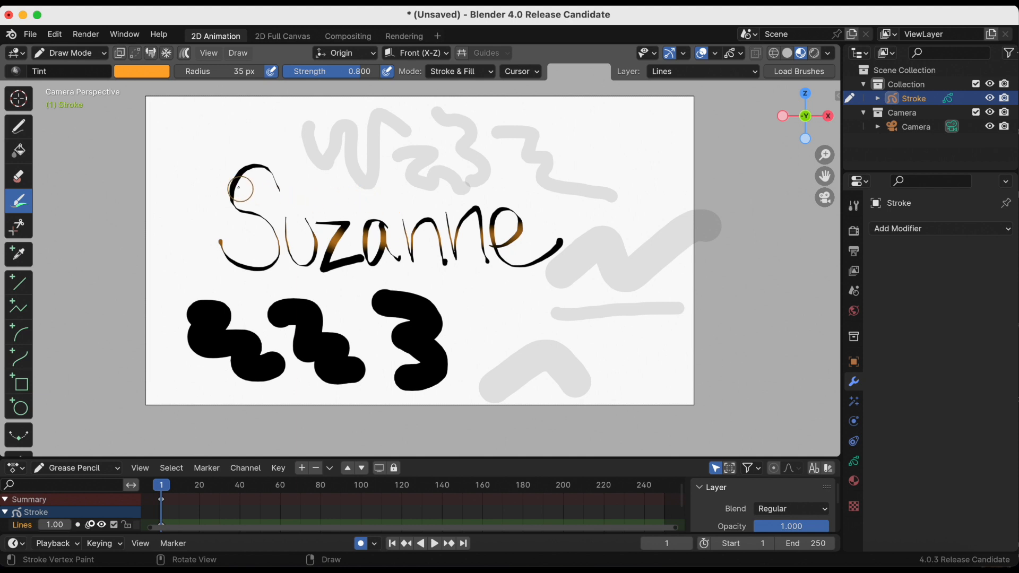
mouse_move(214, 178)
mouse_down()
mouse_move(573, 254)
mouse_move(222, 329)
mouse_move(350, 372)
mouse_move(517, 367)
mouse_up()
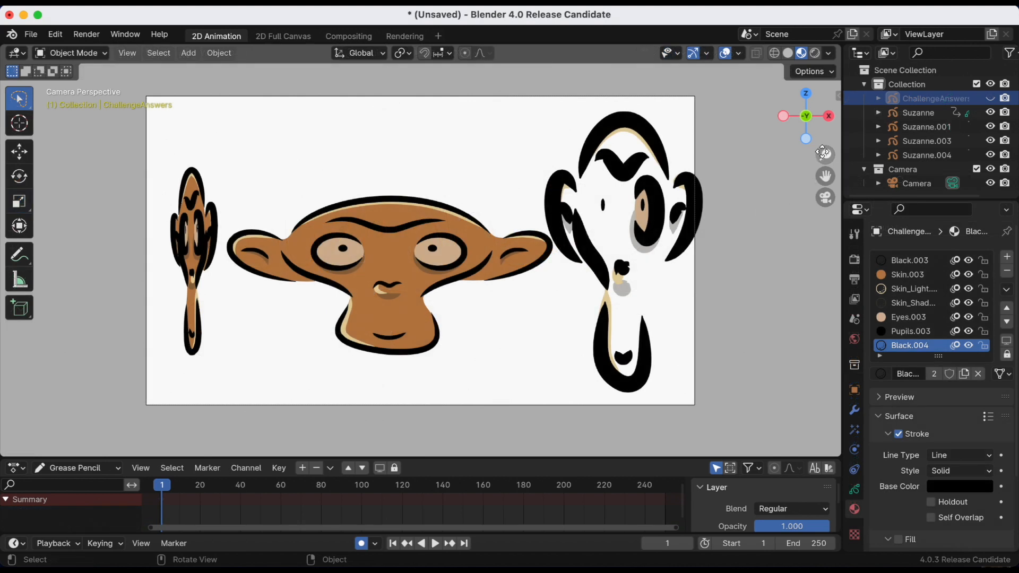
Unhide the ChallengeAnswers object so its handwritten notes show around the three monkey heads
drag(825, 155, 825, 125)
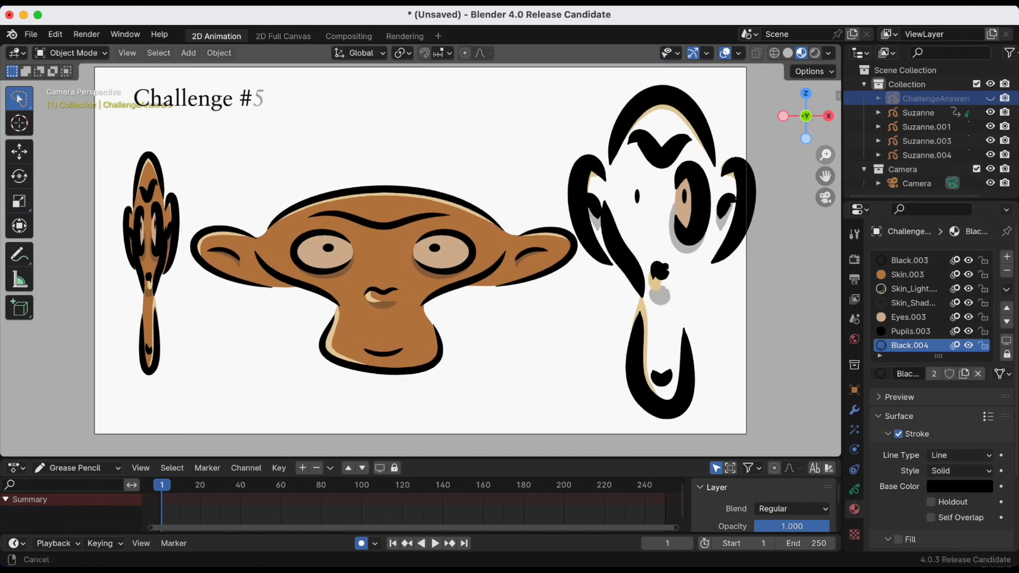
drag(823, 178, 822, 194)
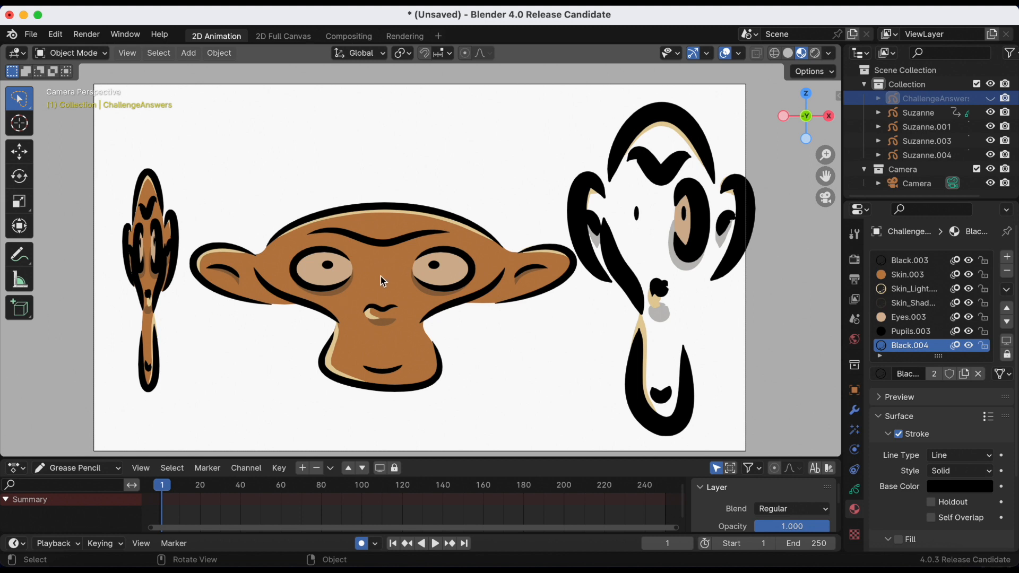
click(991, 99)
scroll(280, 164, down, 3)
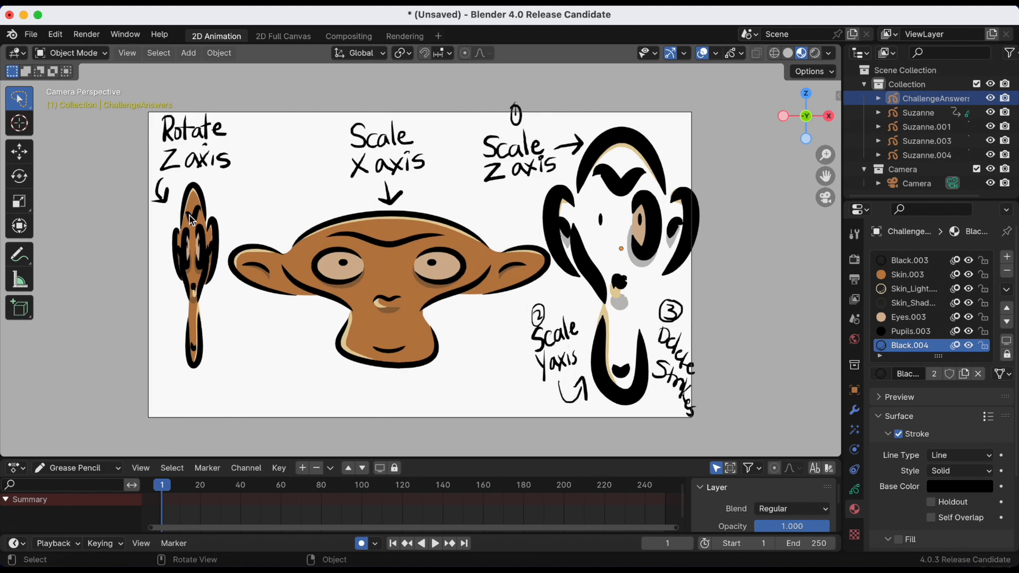
Add a Grease Pencil Monkey and move it below the wide monkey, beside the narrow one
click(190, 54)
mouse_move(239, 154)
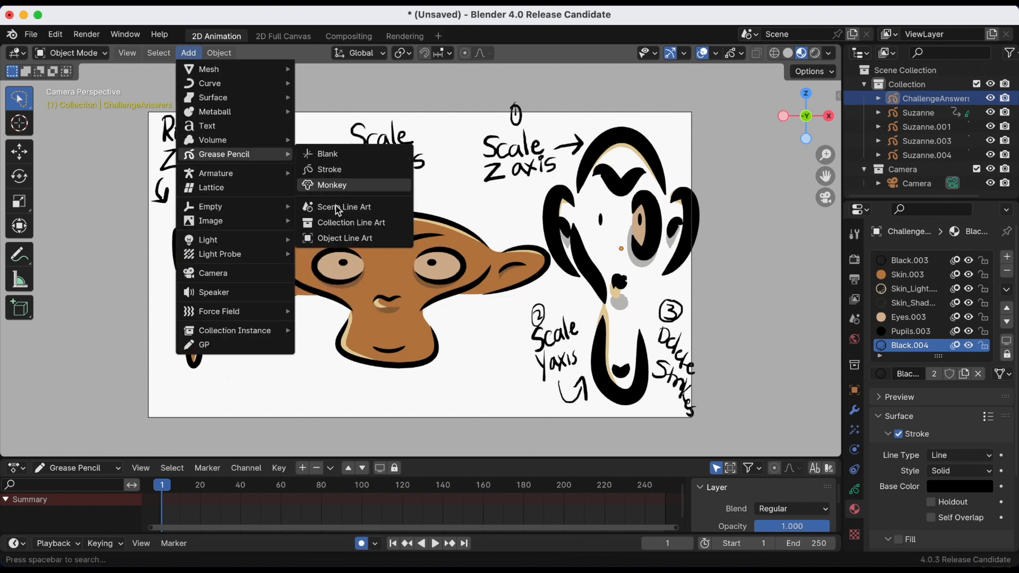
click(334, 186)
key(g)
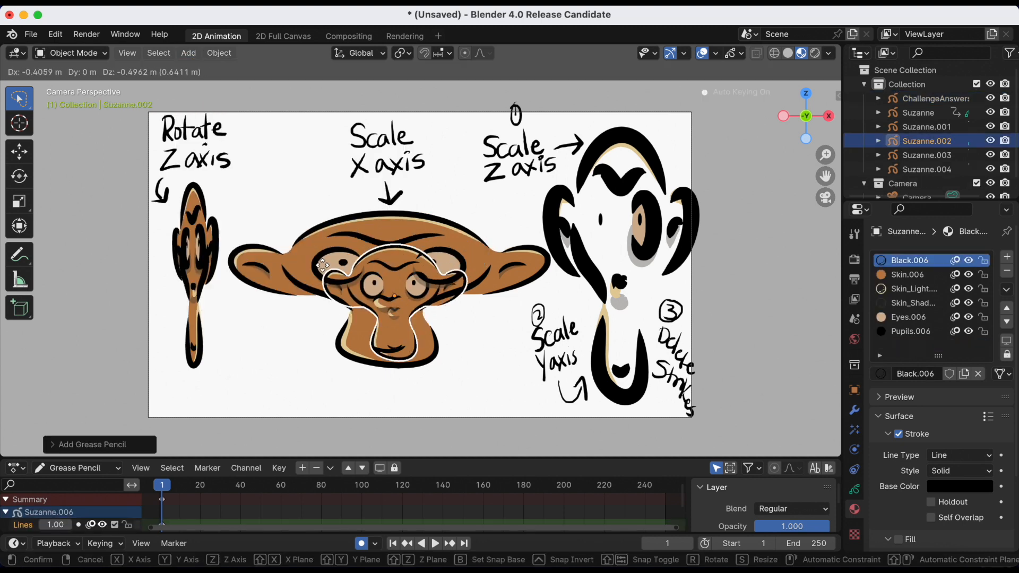
click(232, 304)
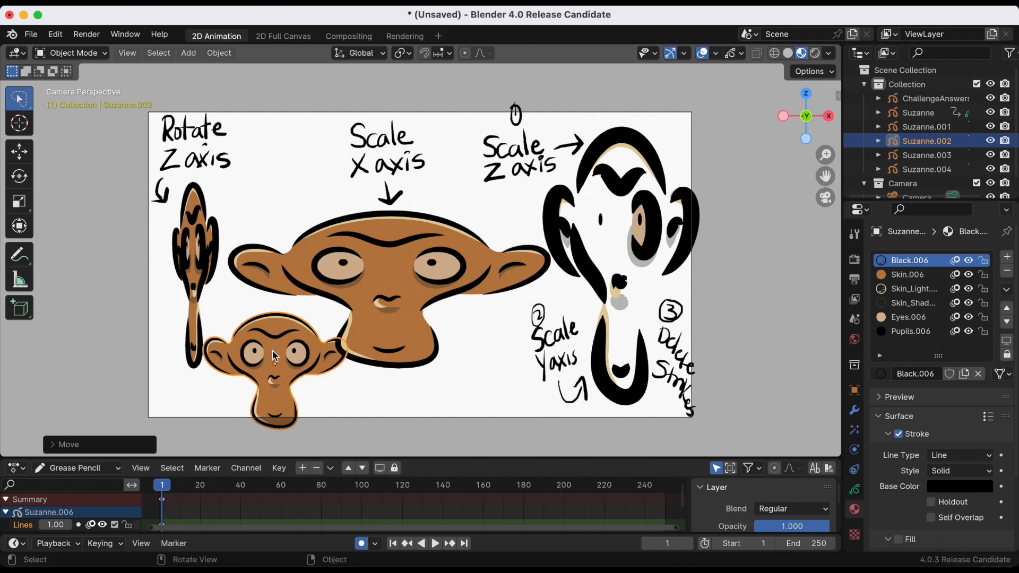
Try rotating the newly added monkey around the global Z axis
key(r)
key(z)
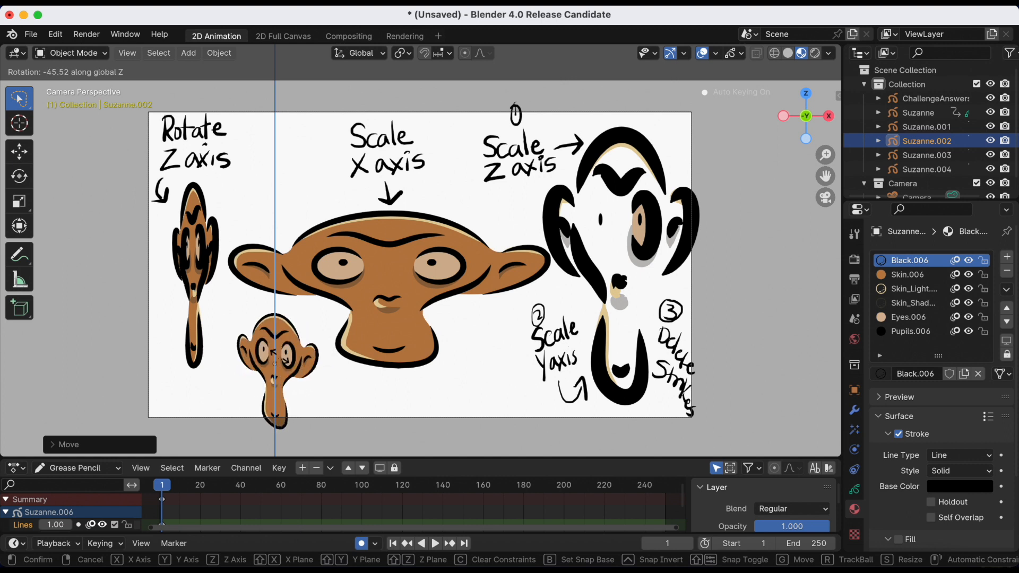
click(271, 359)
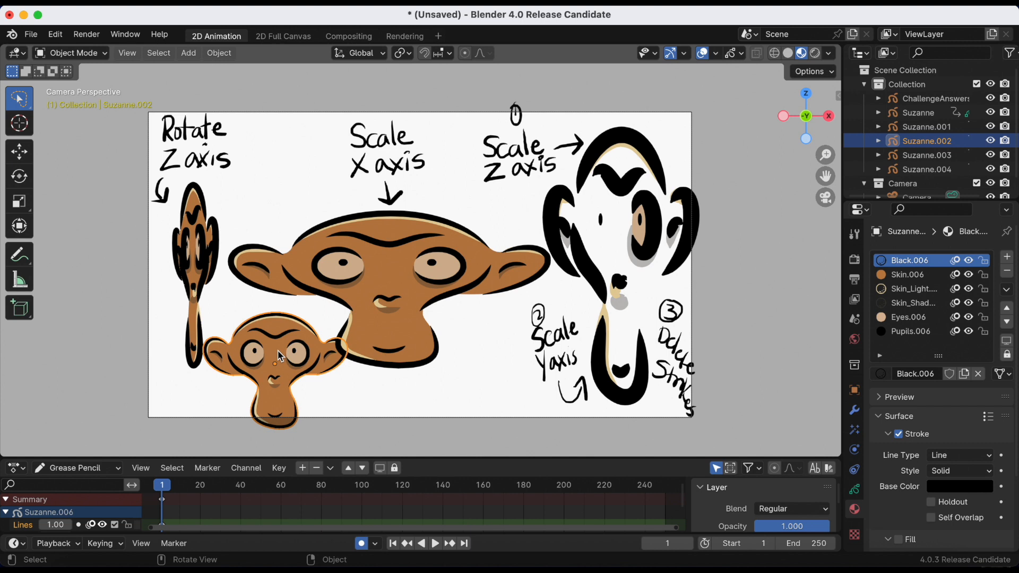
Try stretching the newly added monkey along the global X axis and undo the scaling
key(s)
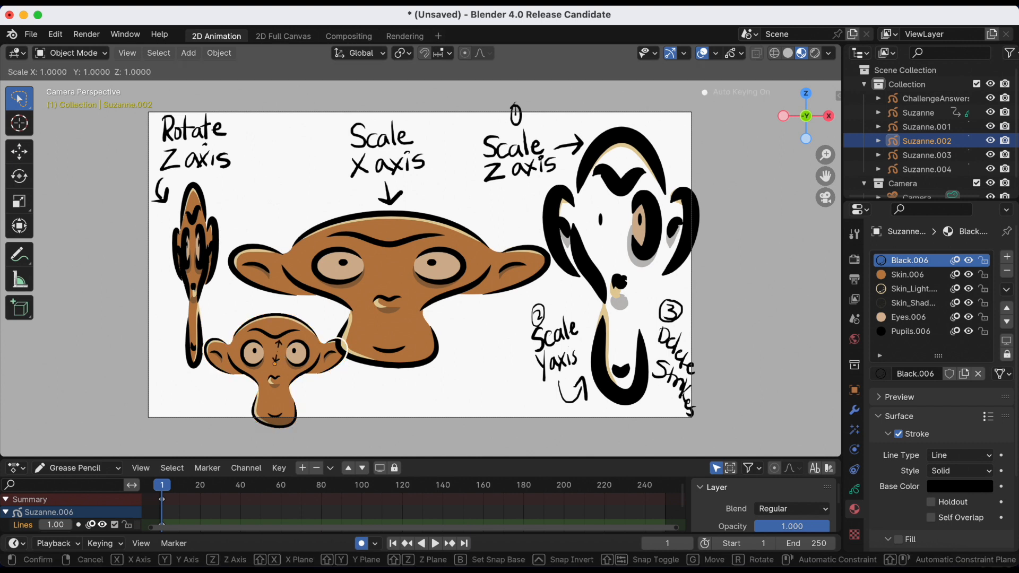
key(x)
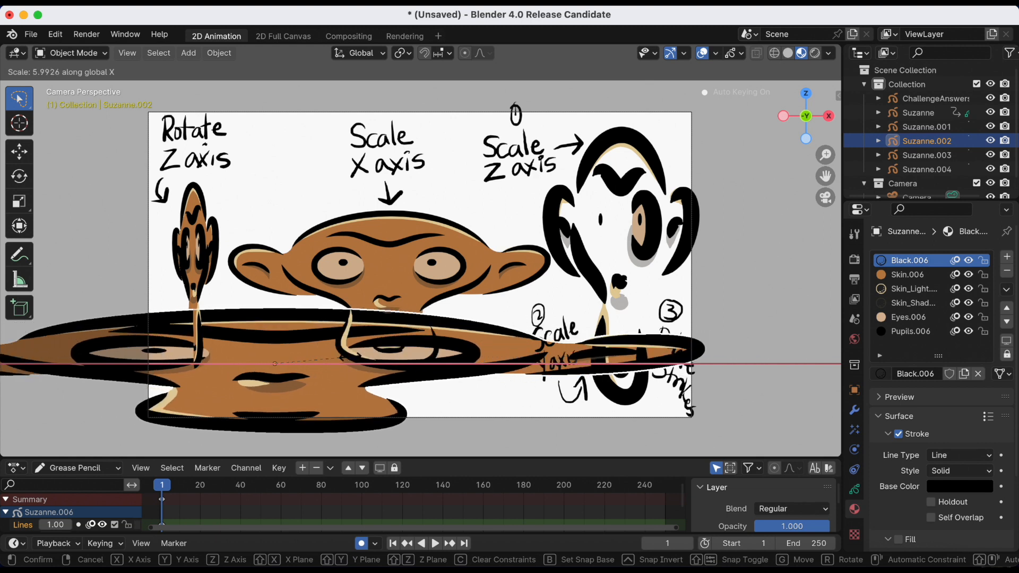
click(305, 365)
key(super+z)
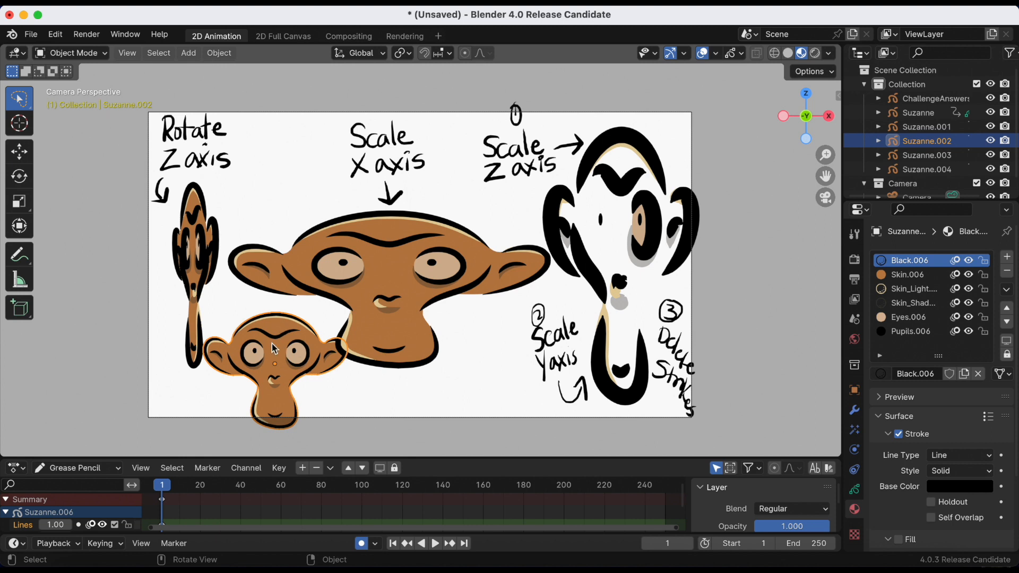
Scale the new monkey by about 1.62 along global Z and enlarge it along global Y to thicken its outlines
key(s)
key(z)
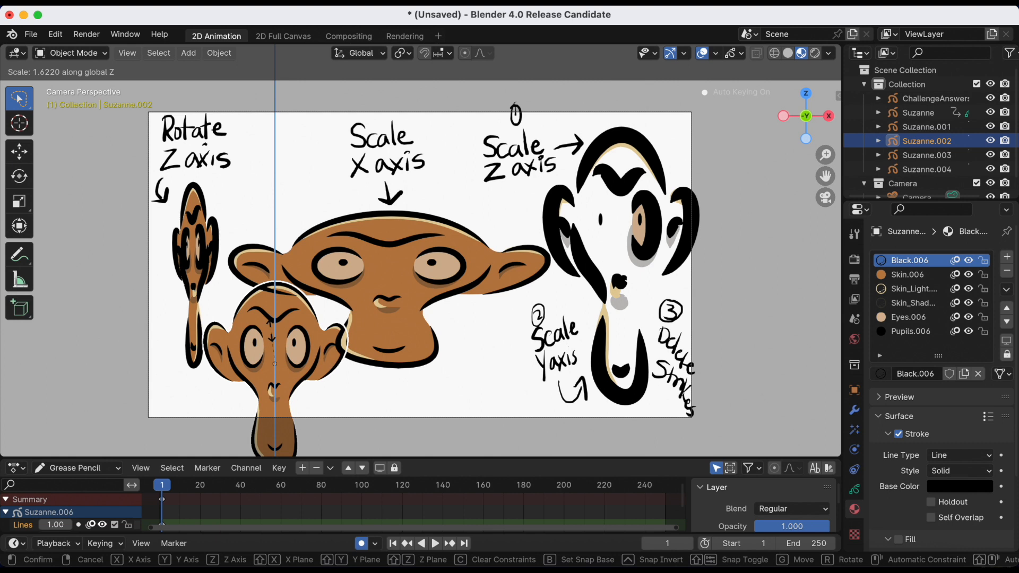
click(270, 332)
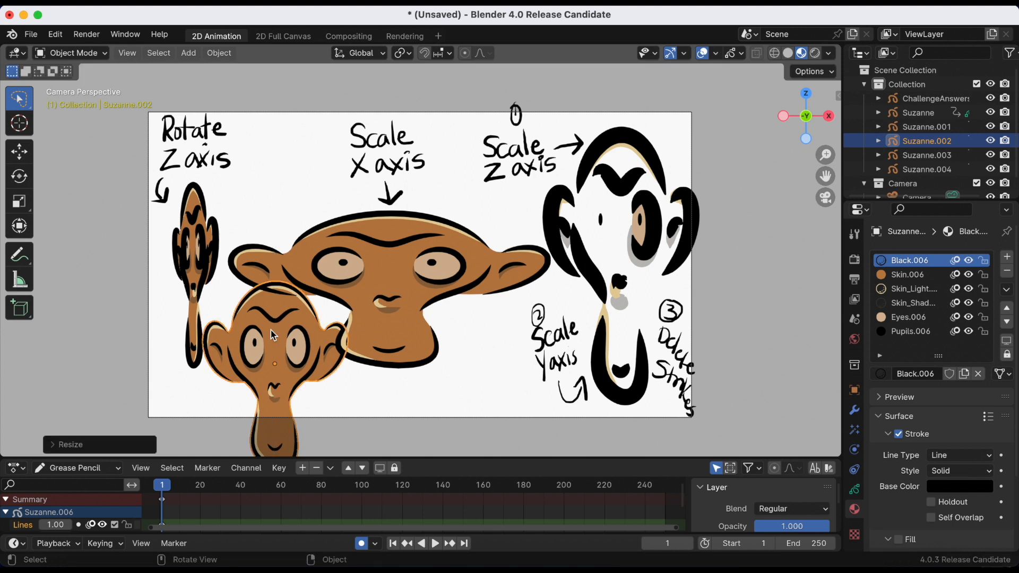
key(s)
key(y)
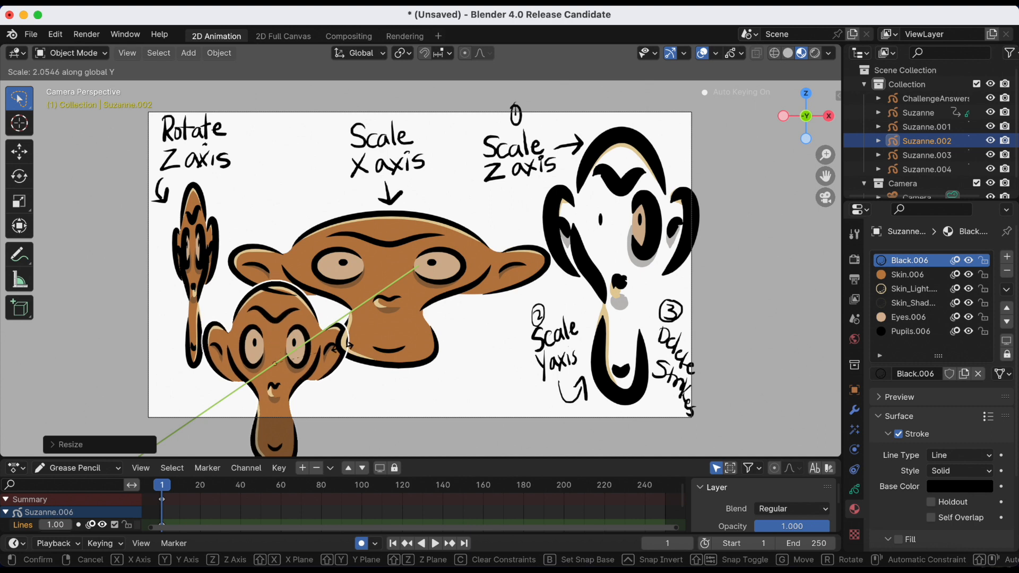
click(451, 412)
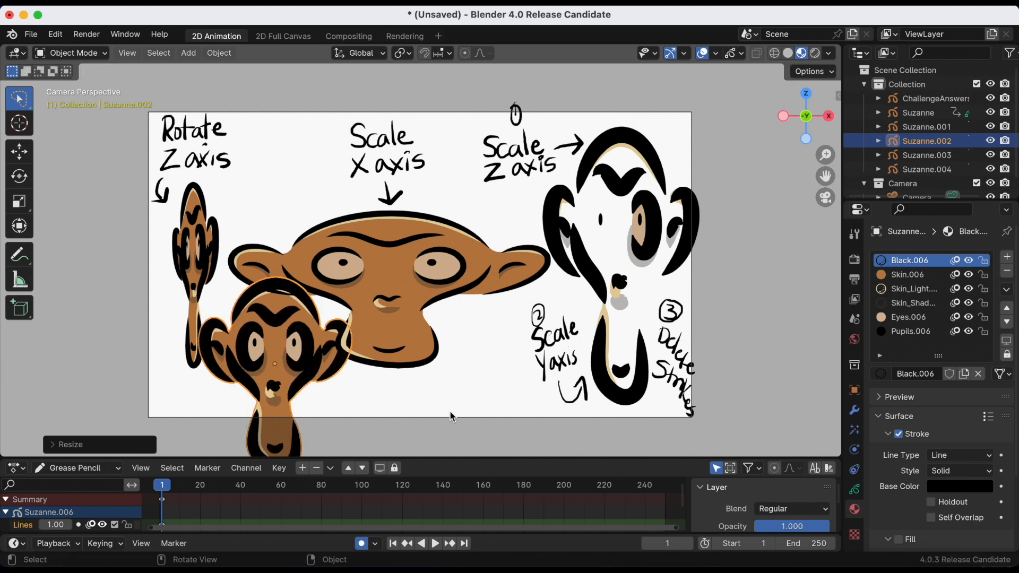
Enter Edit Mode on the new monkey, select the strokes across its face and one eye, and delete those strokes
click(75, 53)
click(81, 85)
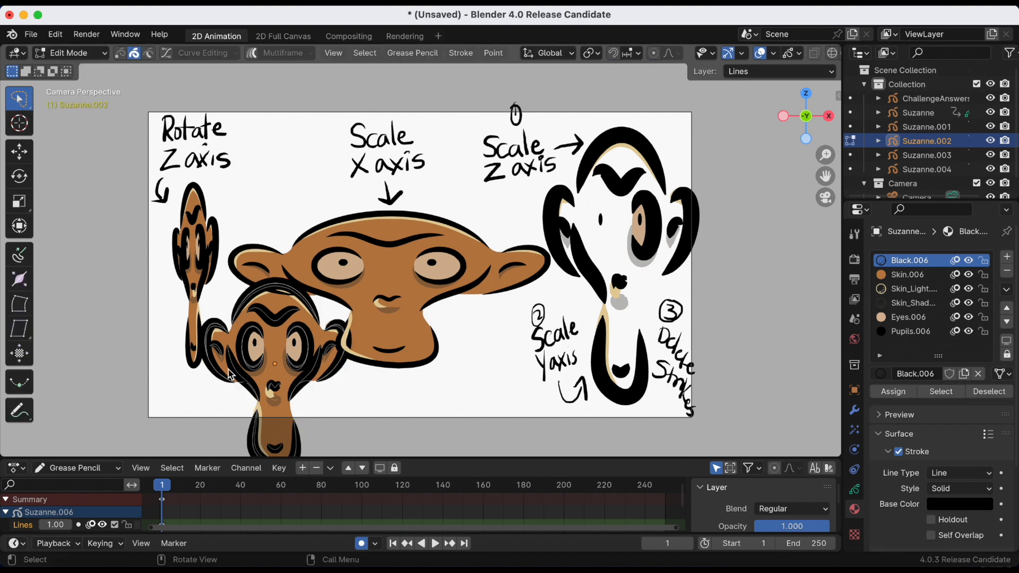
mouse_move(312, 413)
mouse_down()
mouse_move(307, 325)
mouse_move(289, 295)
mouse_move(231, 295)
mouse_move(271, 384)
mouse_move(299, 394)
mouse_up()
drag(341, 405, 241, 300)
key(x)
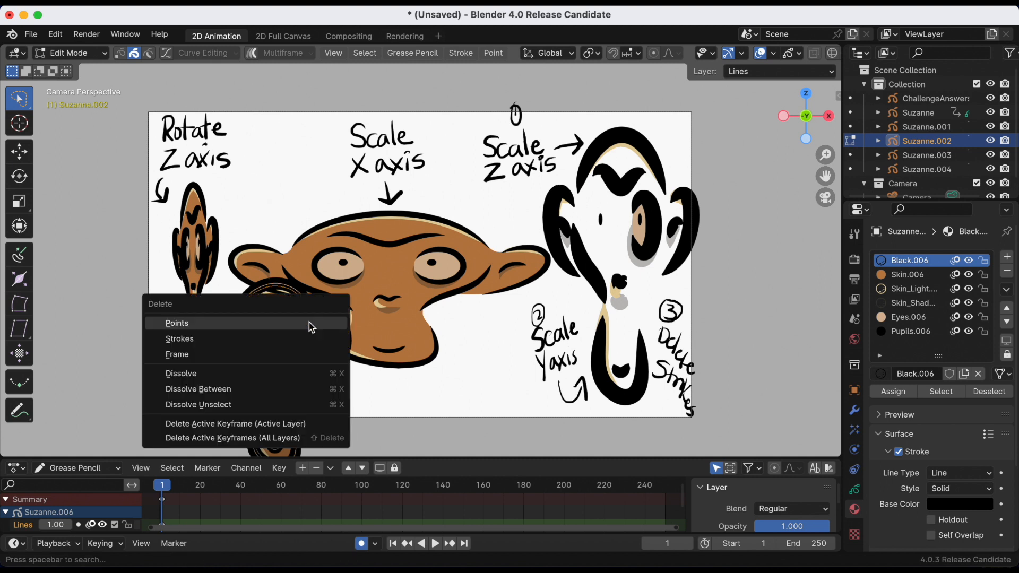
click(305, 338)
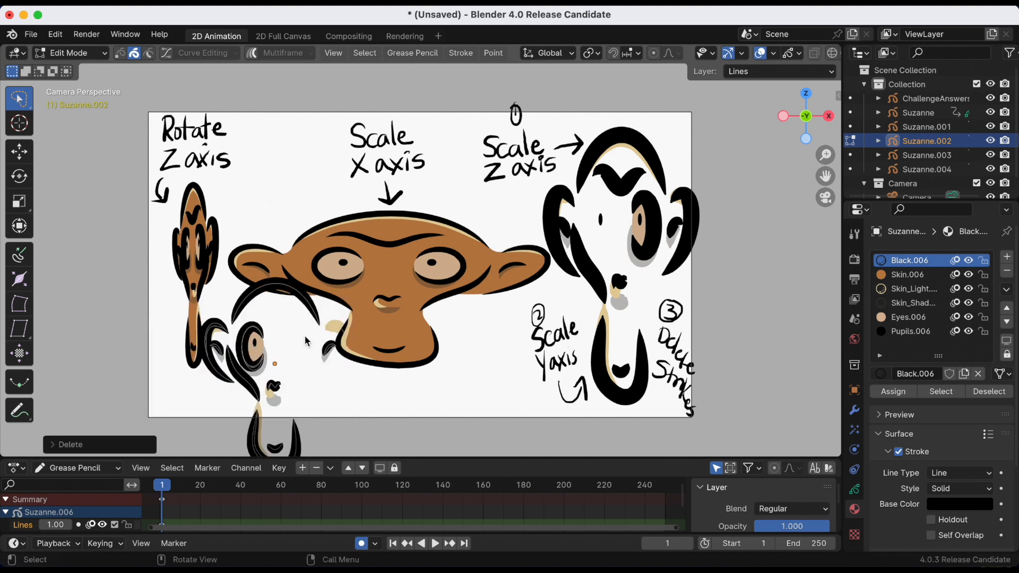
Rotate the remaining strokes of the partly deleted monkey slightly within the camera view
scroll(330, 373, down, 1)
scroll(364, 381, up, 1)
mouse_move(308, 451)
mouse_down()
mouse_move(325, 345)
mouse_move(256, 296)
mouse_move(221, 323)
mouse_move(205, 392)
mouse_move(213, 431)
mouse_up()
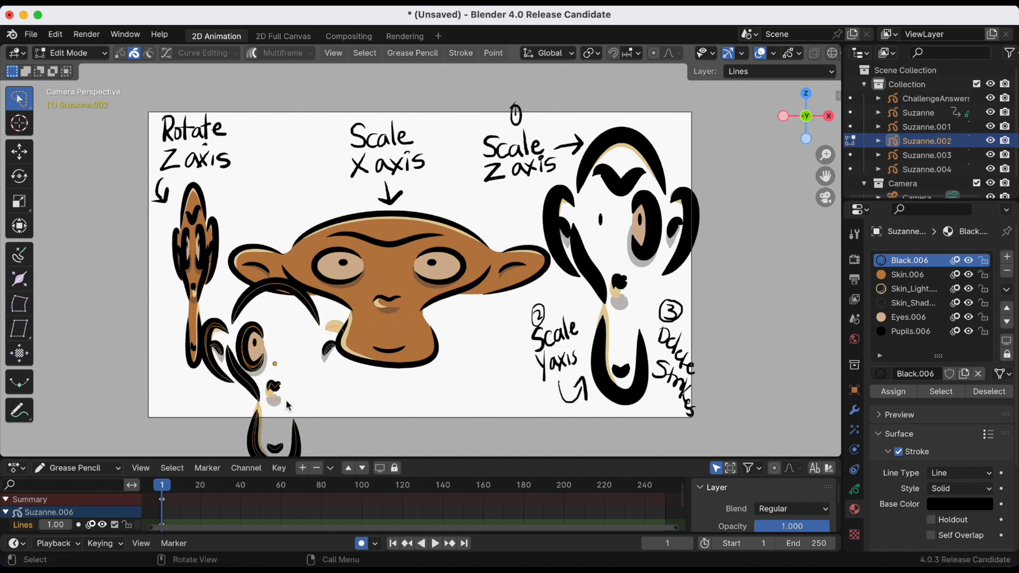
key(r)
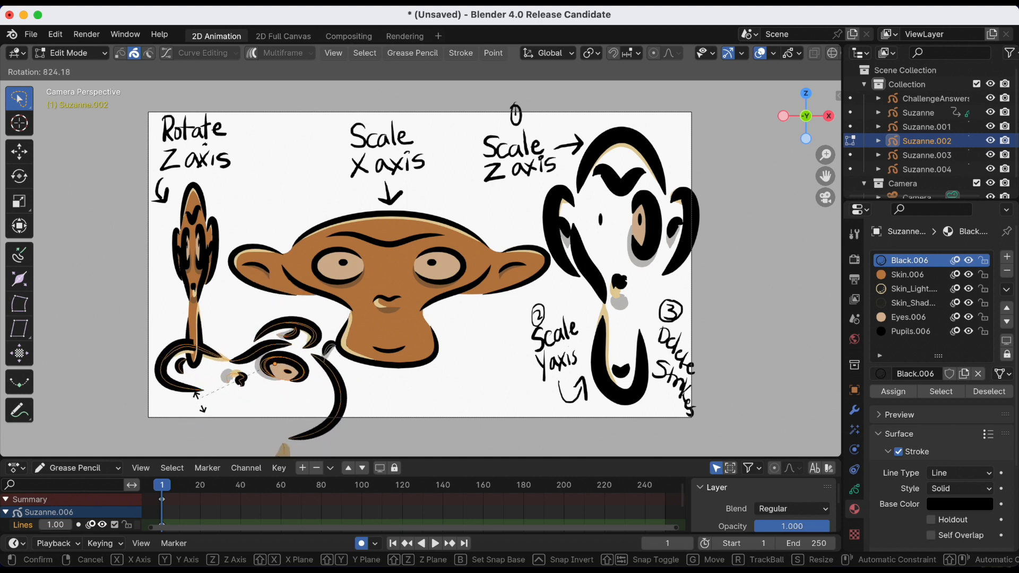
click(303, 170)
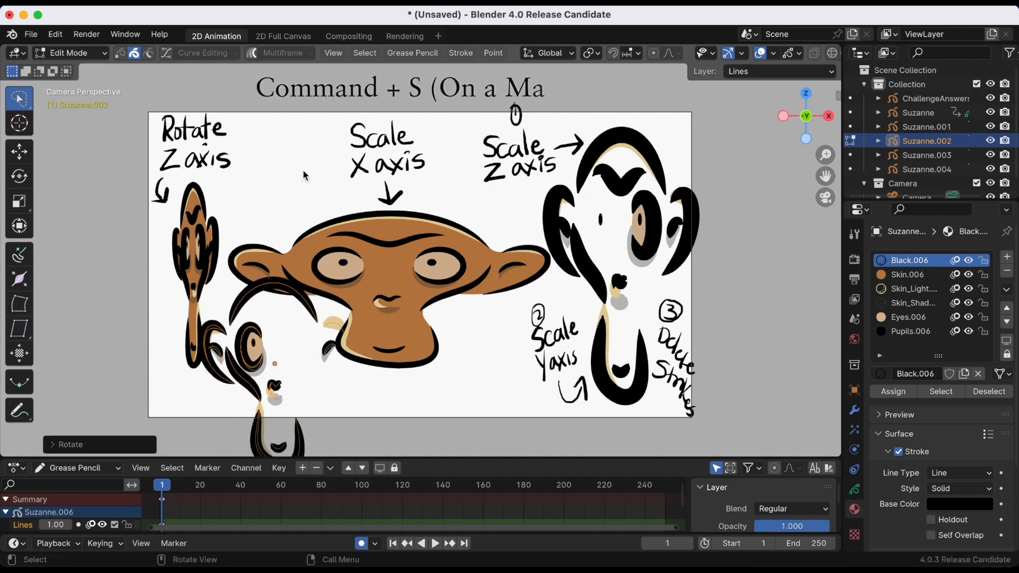
Save the Blender file to the Desktop under the name day5
key(super+s)
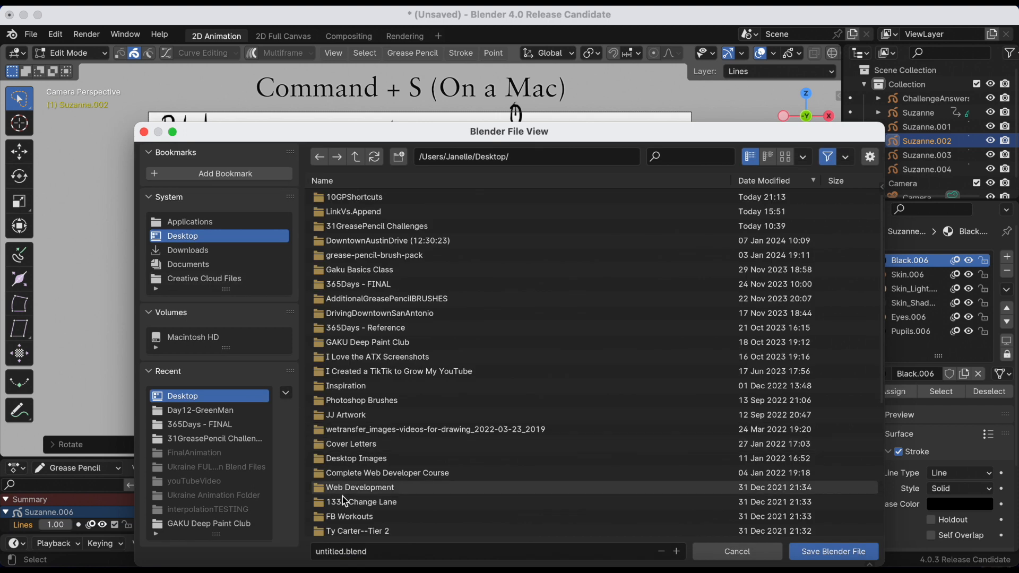
click(320, 551)
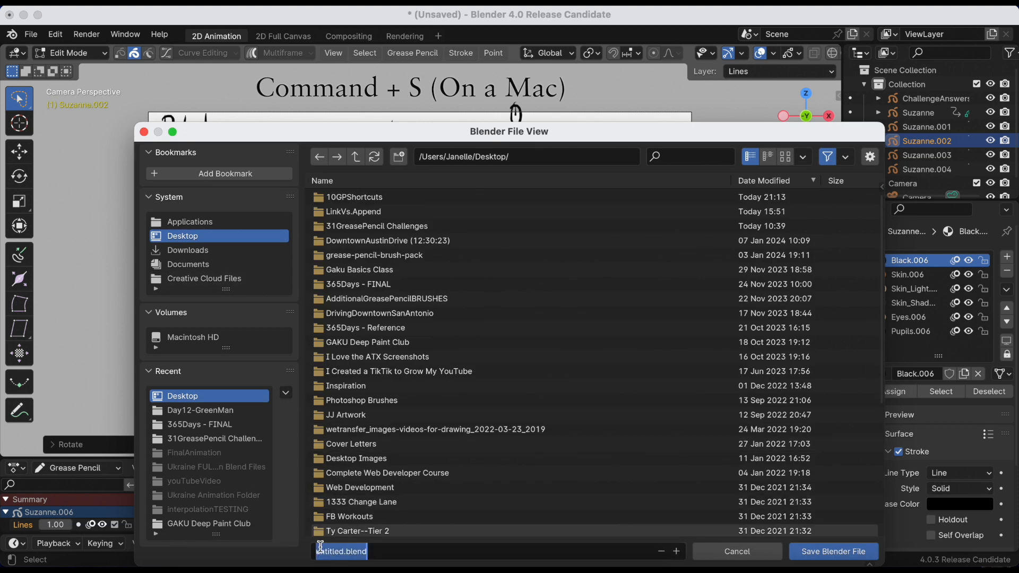
text(day)
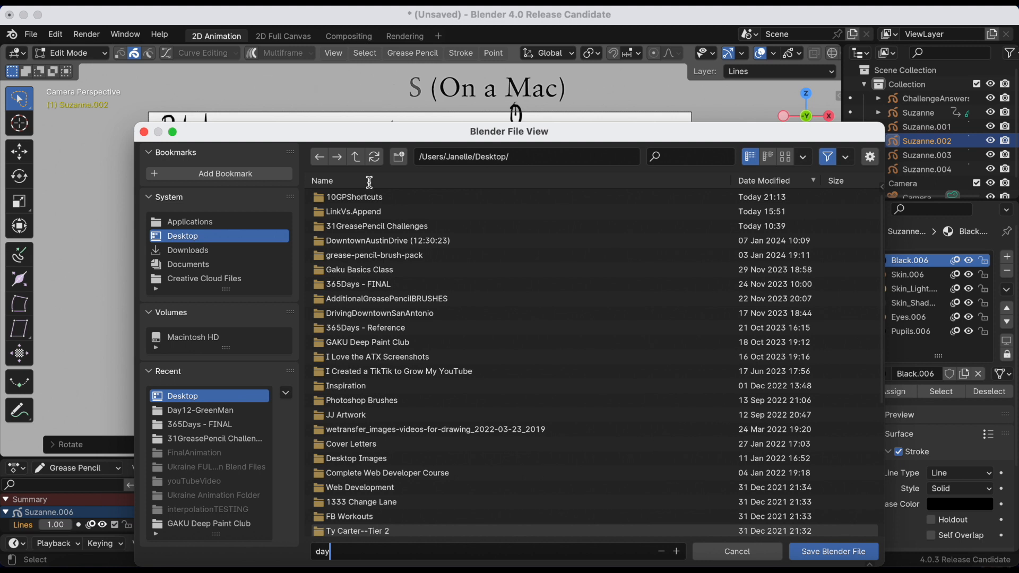
drag(396, 137, 379, 59)
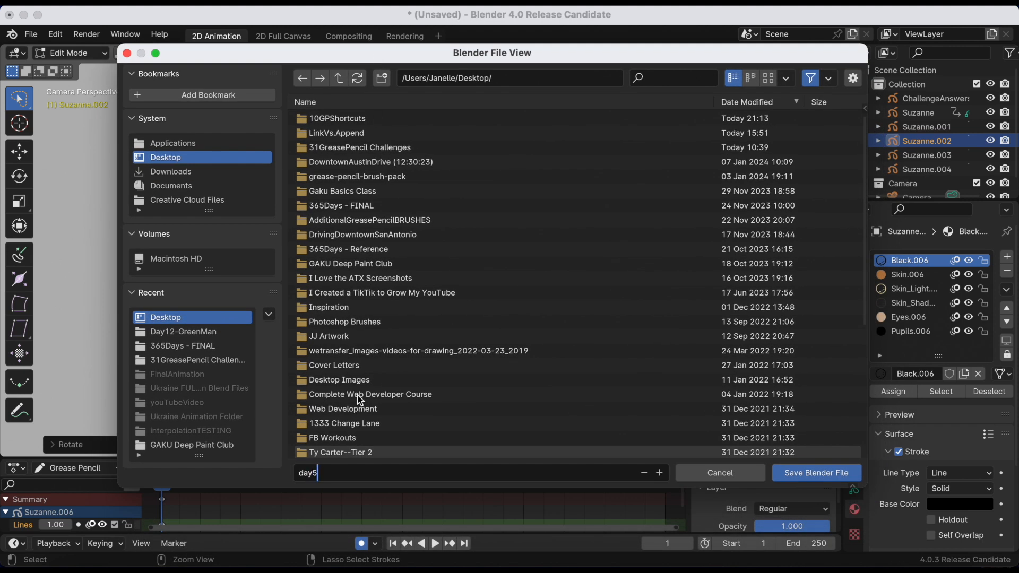
click(810, 479)
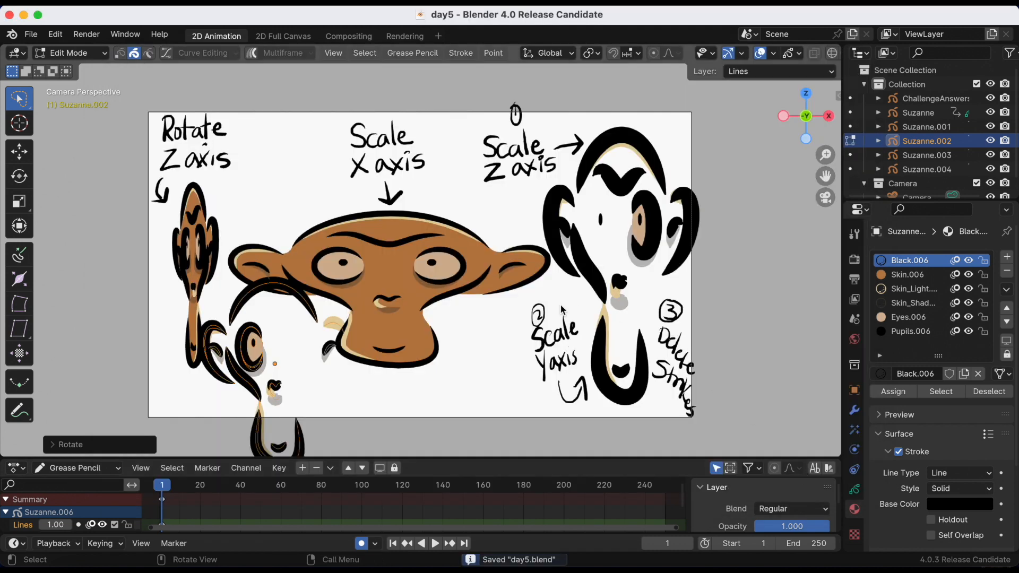